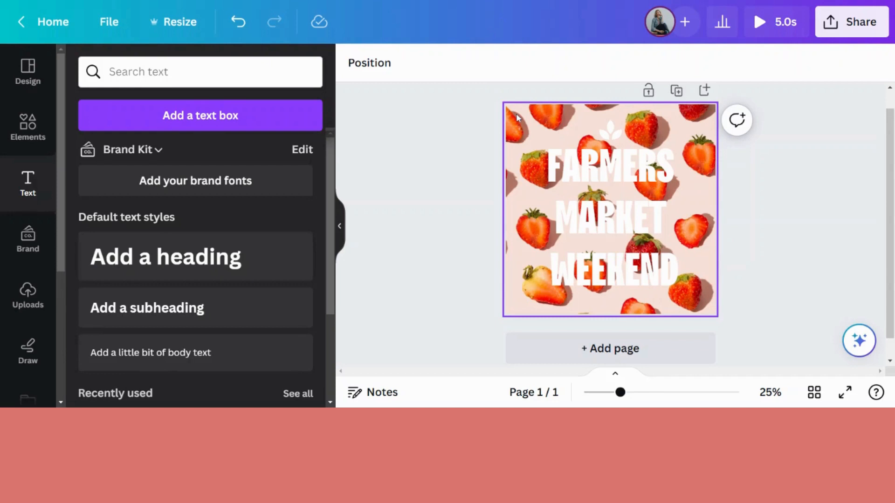
- Apply the Shadow text effect to the FARMERS MARKET WEEKEND heading
click(612, 231)
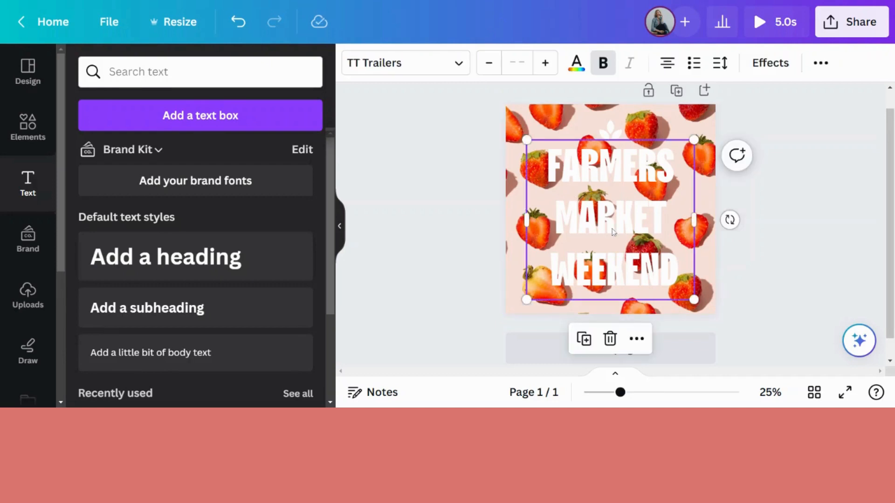
click(768, 65)
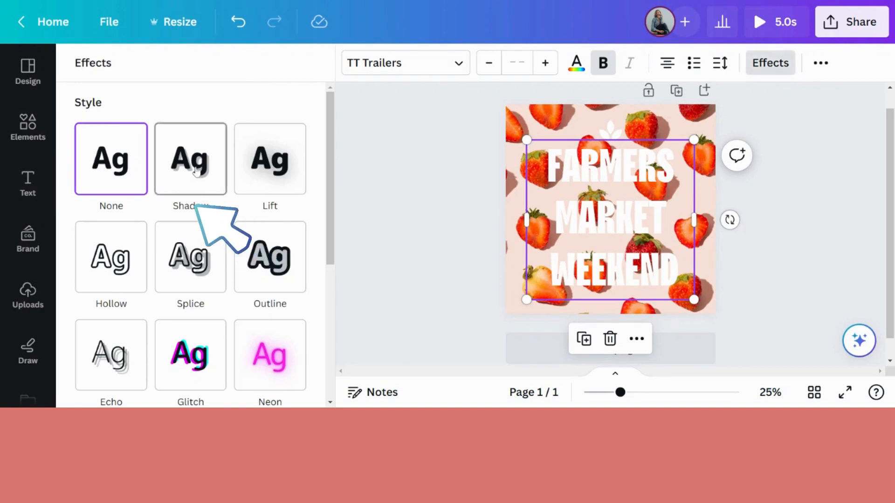
click(196, 171)
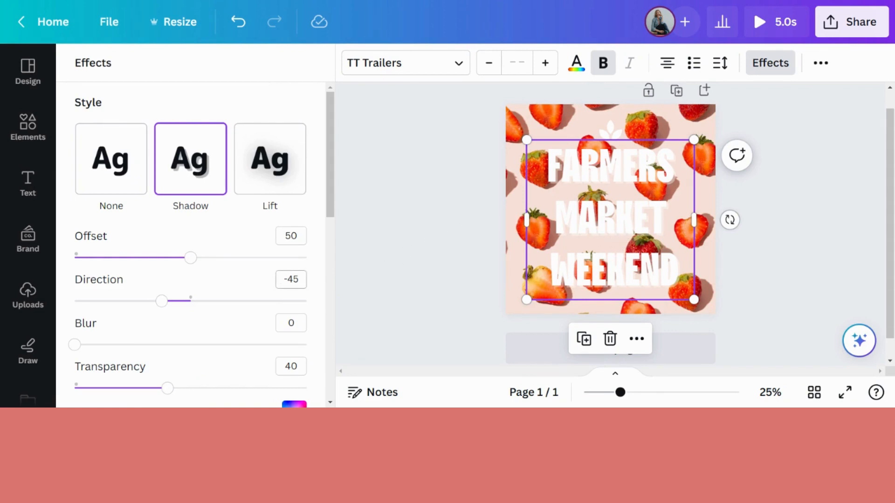
- Try dark blue, black and coral red for the heading's shadow, and settle on green #00bf63
scroll(254, 275, down, 2)
scroll(254, 275, down, 1)
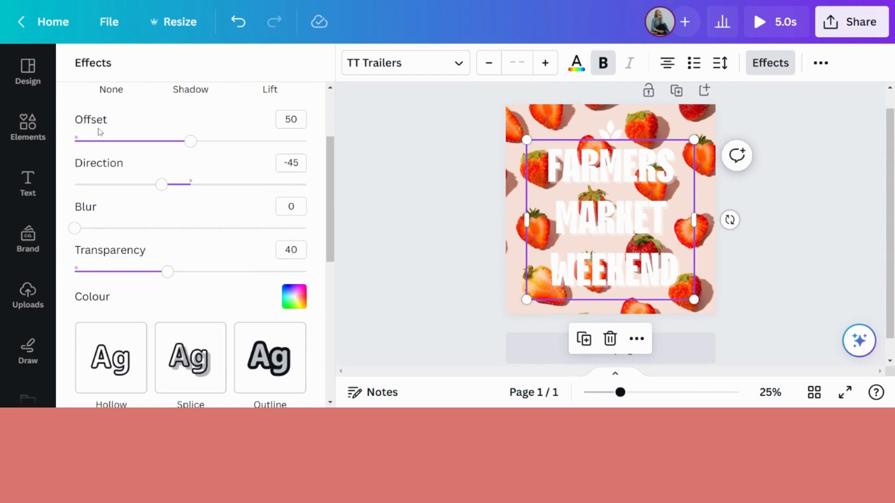
click(295, 300)
scroll(214, 224, down, 8)
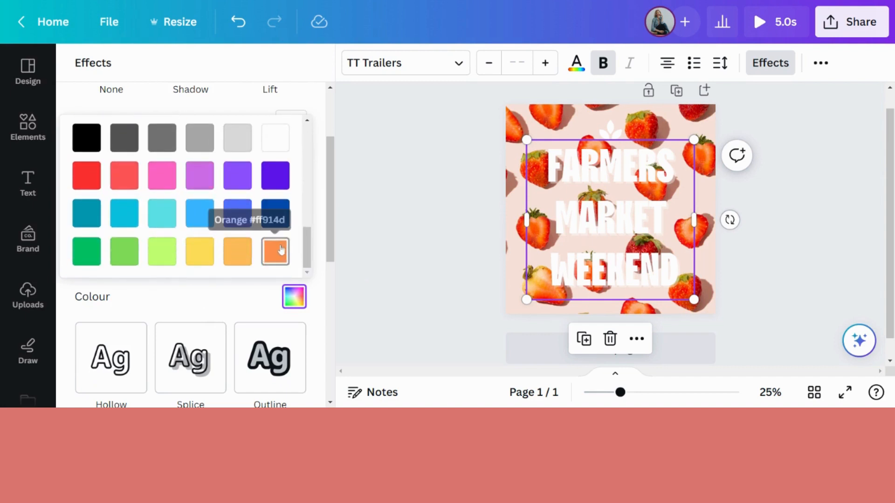
click(280, 219)
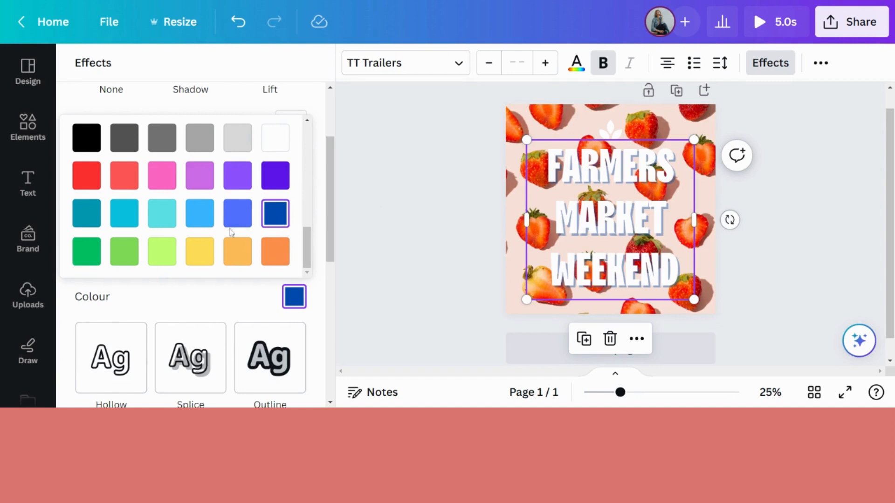
click(98, 141)
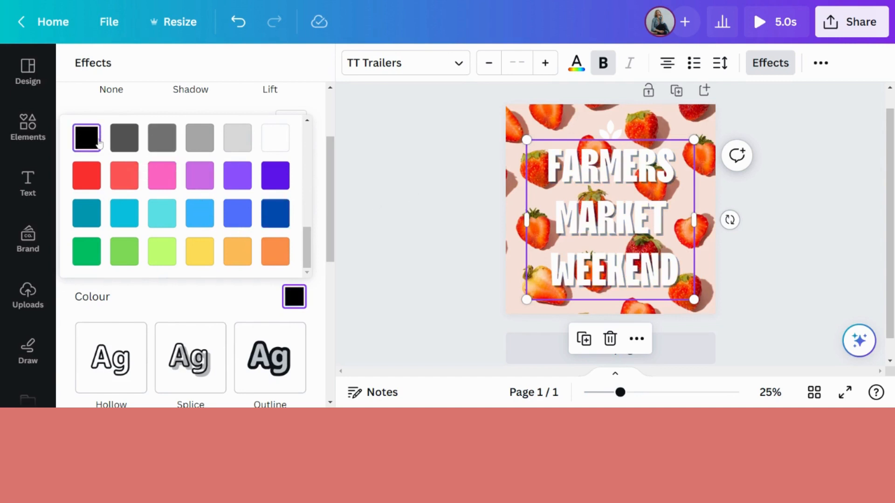
click(127, 181)
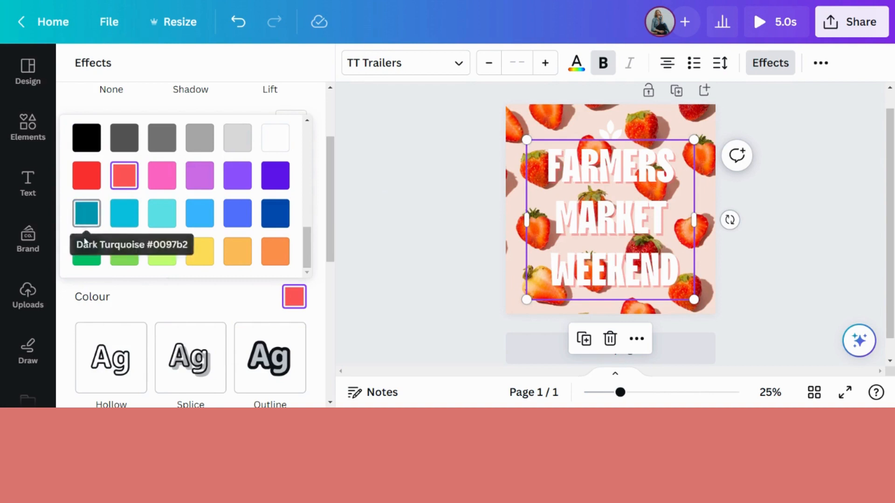
click(84, 258)
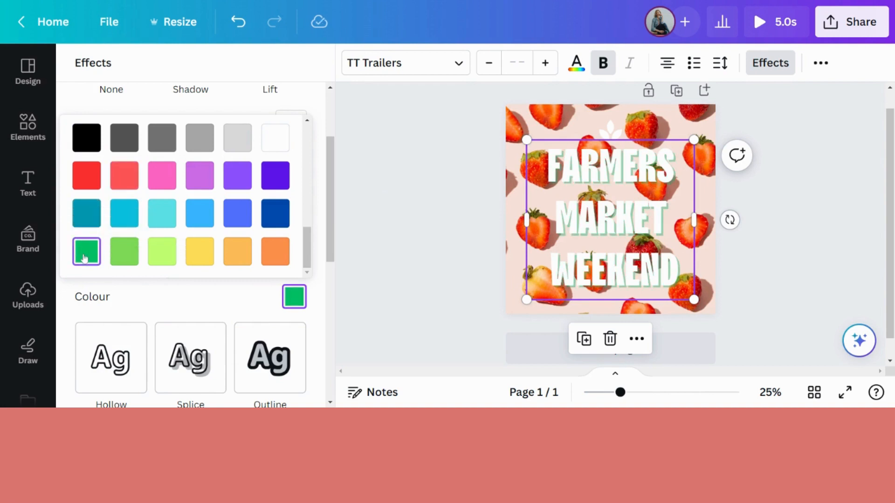
click(222, 109)
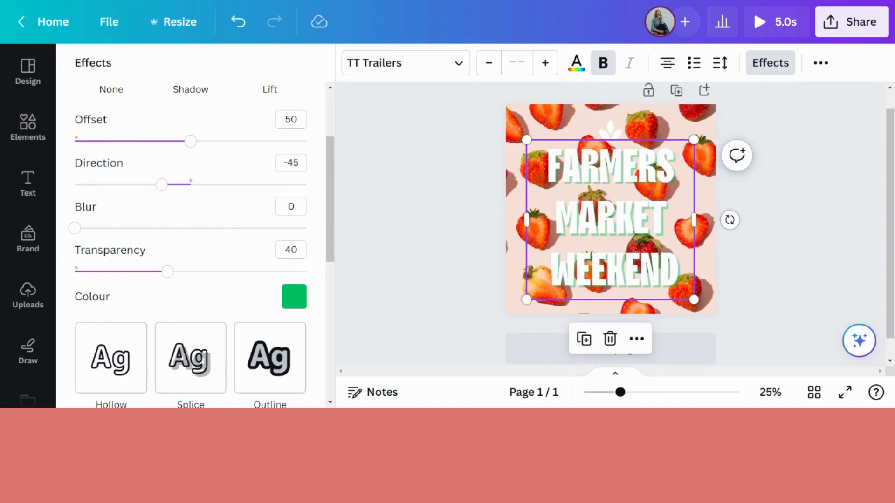
- Try a small shadow offset of 3, and set the heading shadow's offset to 98 and direction to -48
scroll(223, 139, up, 3)
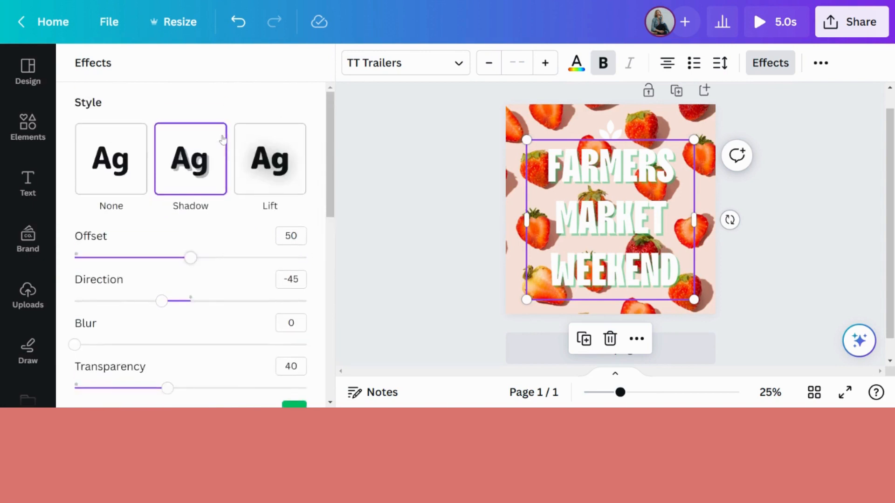
scroll(222, 139, down, 3)
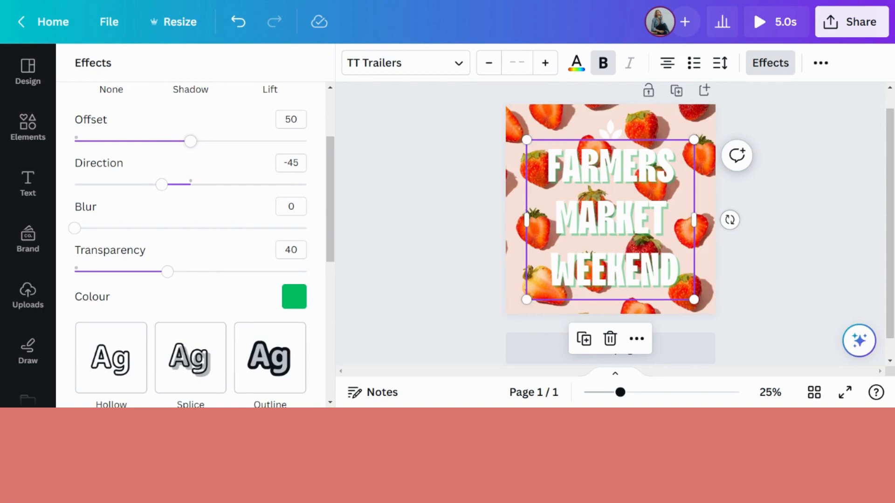
drag(191, 141, 82, 147)
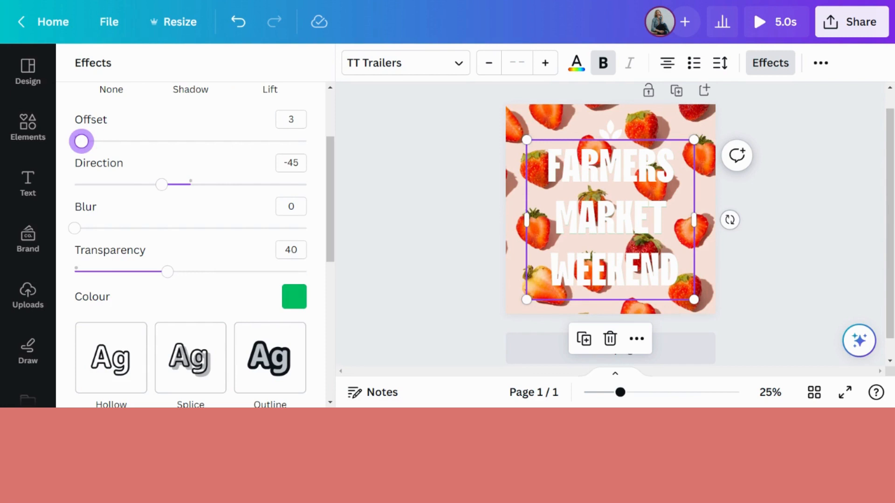
drag(82, 140, 304, 141)
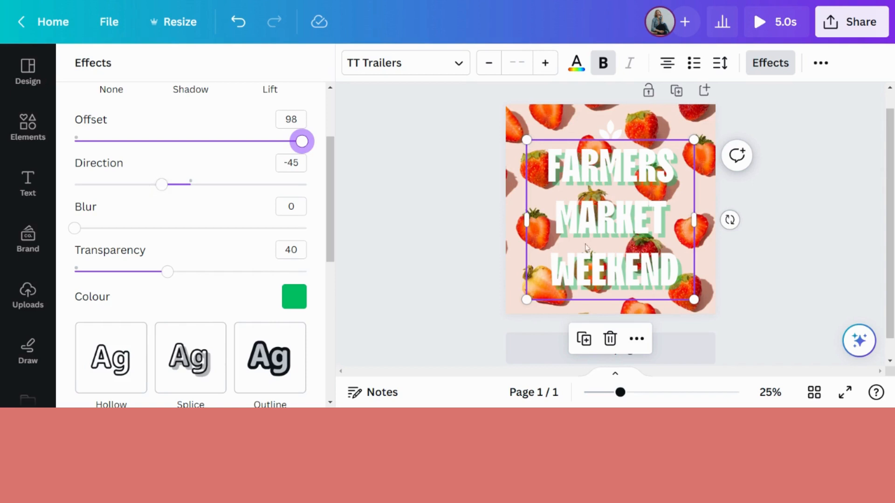
drag(161, 186, 161, 206)
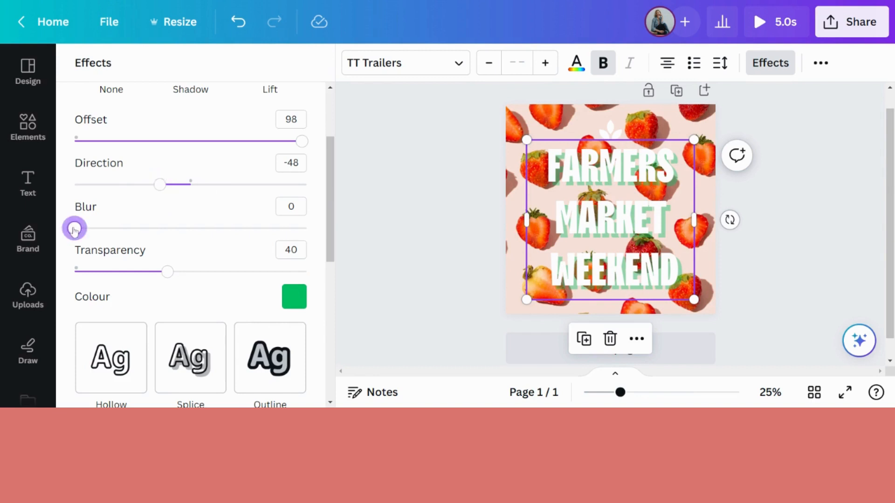
- Try blur and transparency at 100 each, and settle on blur 6 and transparency 55 for the heading's shadow
drag(74, 230, 352, 240)
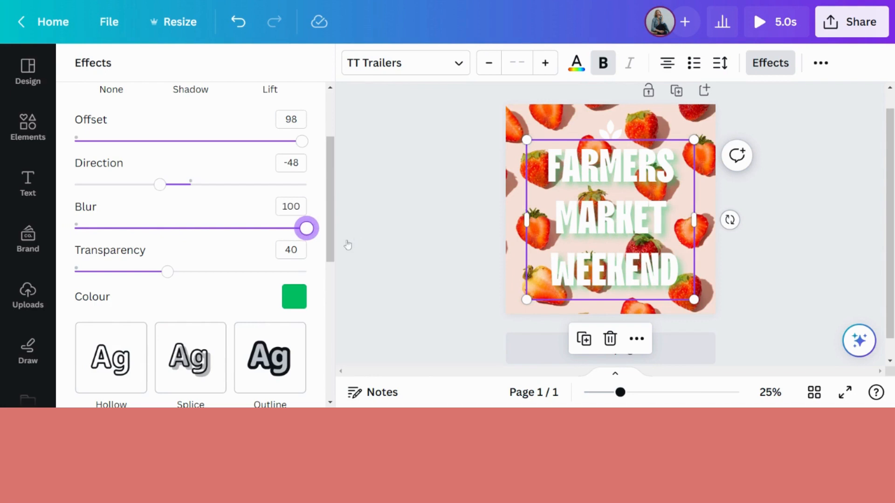
drag(307, 230, 90, 247)
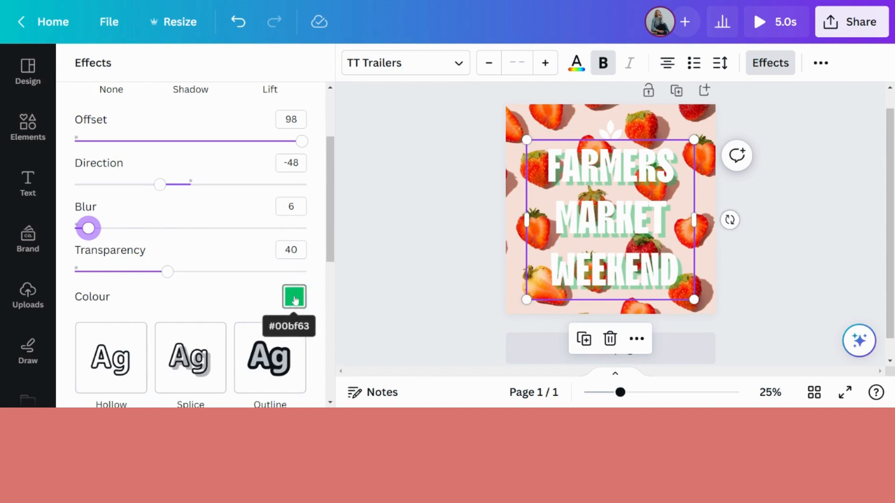
drag(168, 273, 308, 273)
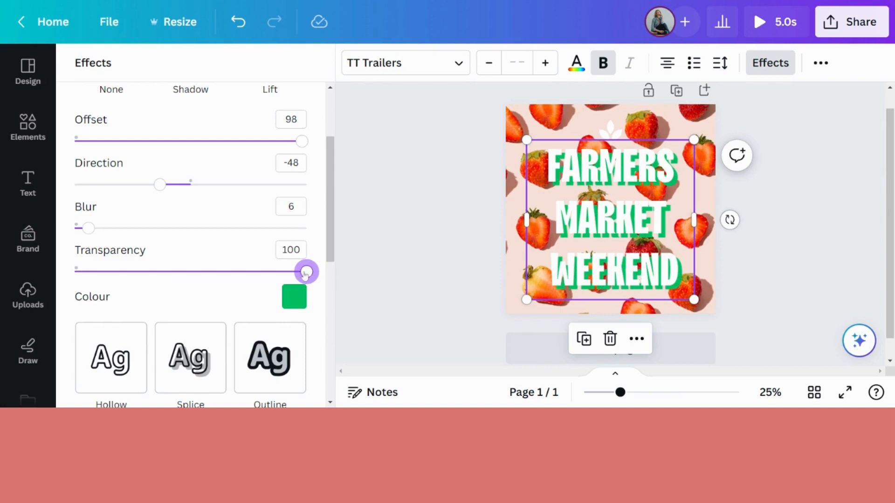
drag(306, 272, 202, 274)
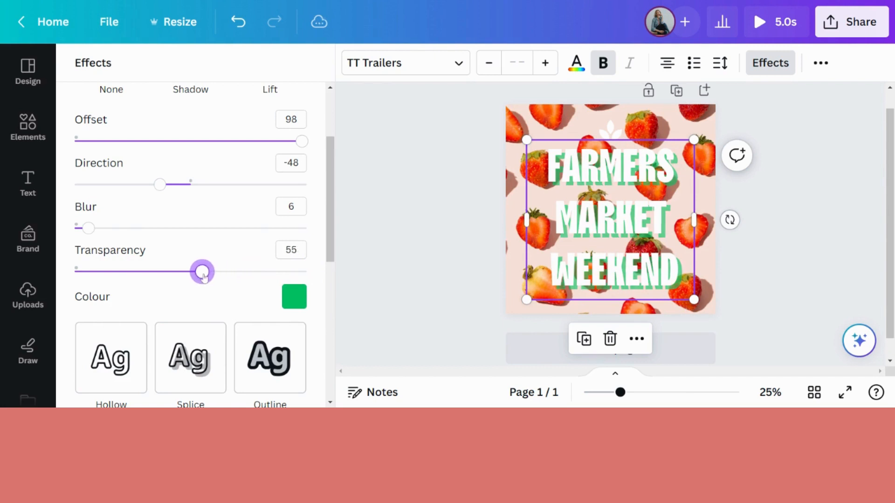
click(827, 245)
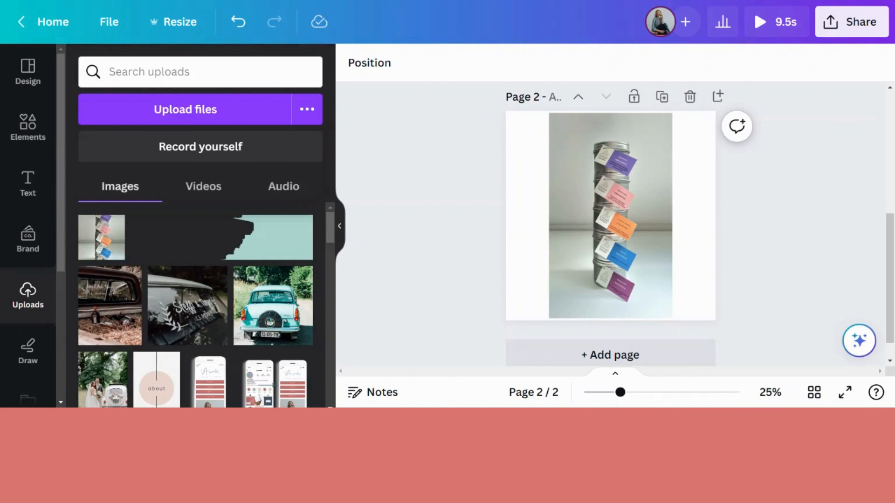
- Remove the background from the stacked tins photo on page 2 with BG Remover
click(573, 184)
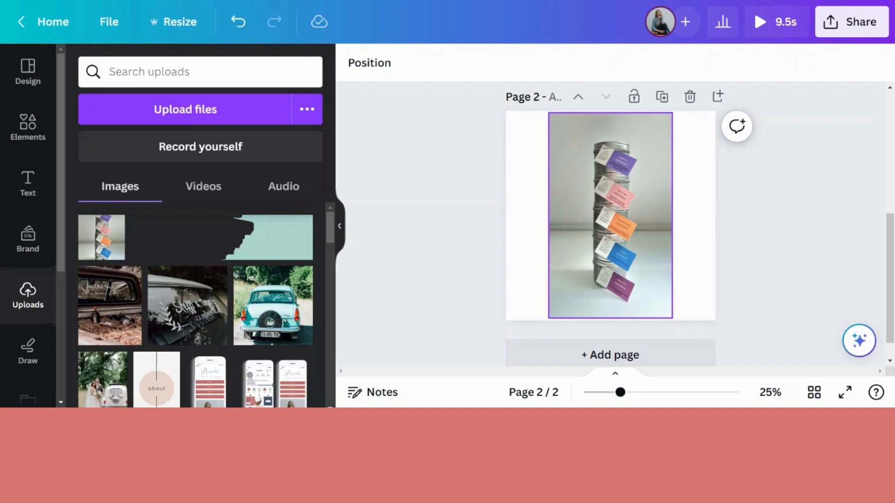
click(545, 195)
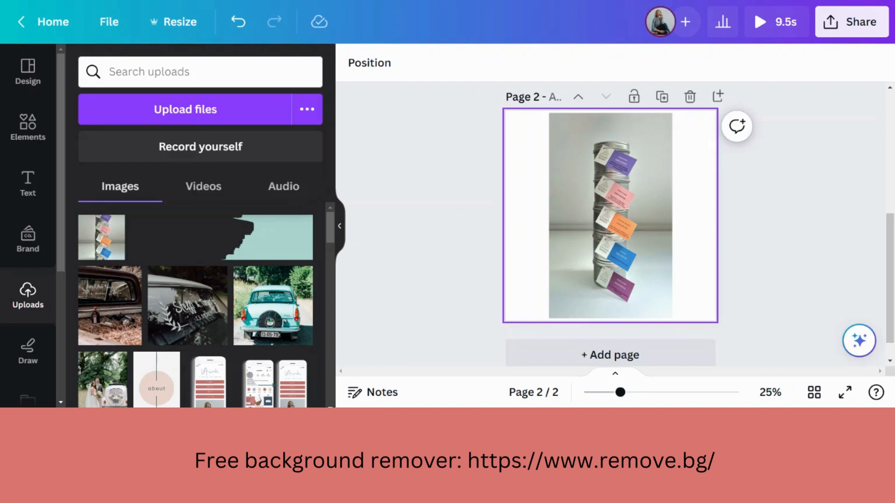
click(586, 197)
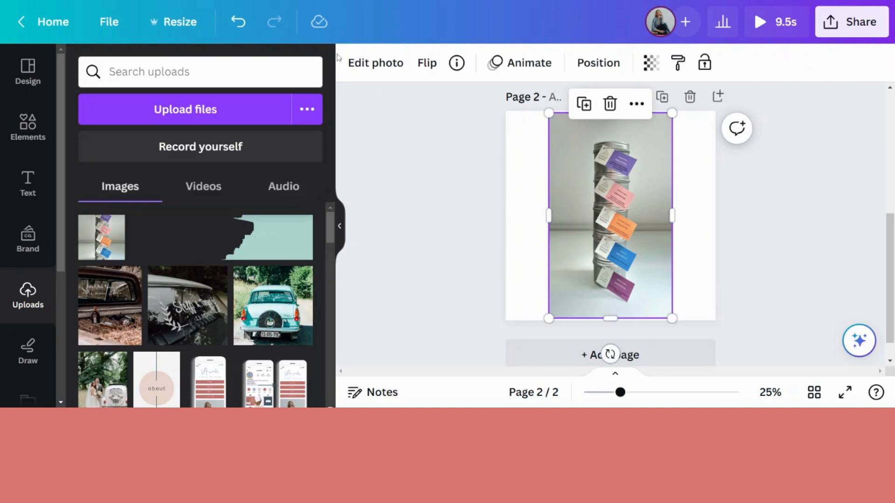
click(373, 64)
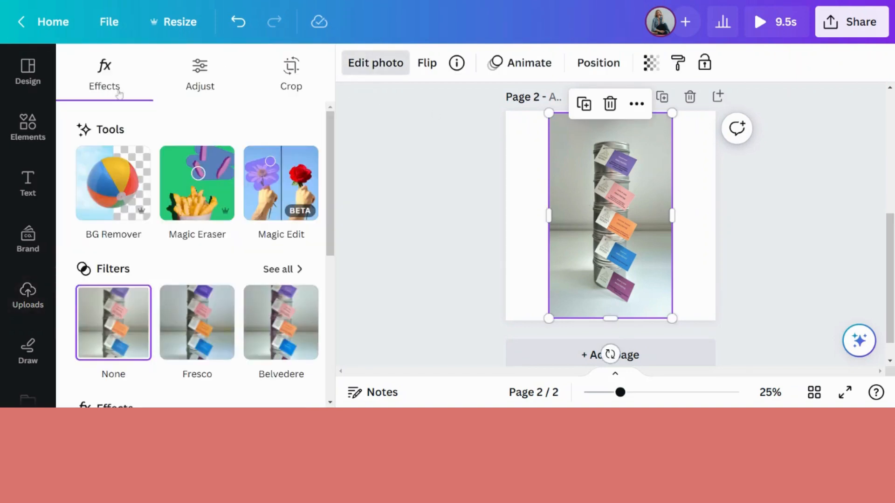
click(107, 201)
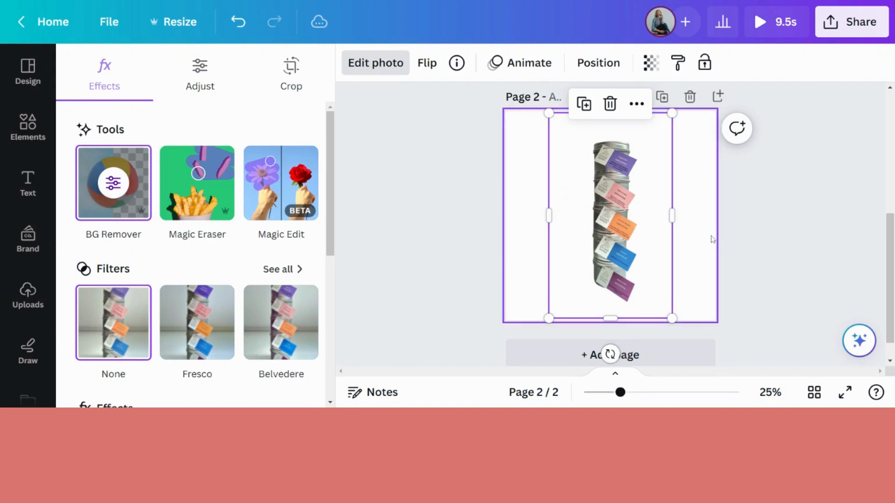
click(762, 238)
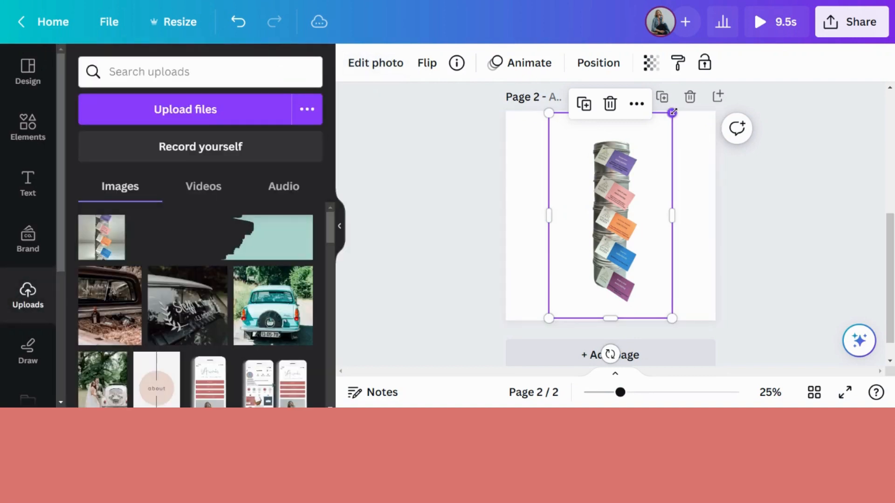
- Enlarge the tins cutout so the stack nearly fills the height of page 2
drag(672, 113, 687, 88)
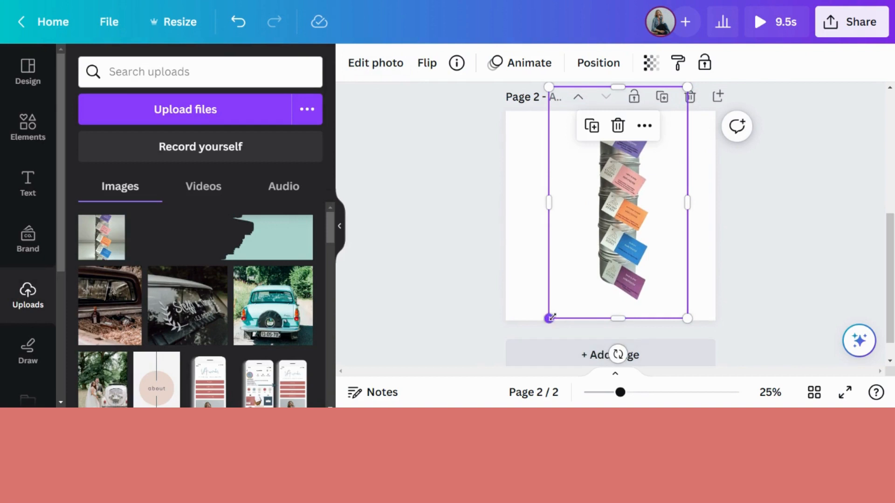
drag(549, 319, 538, 336)
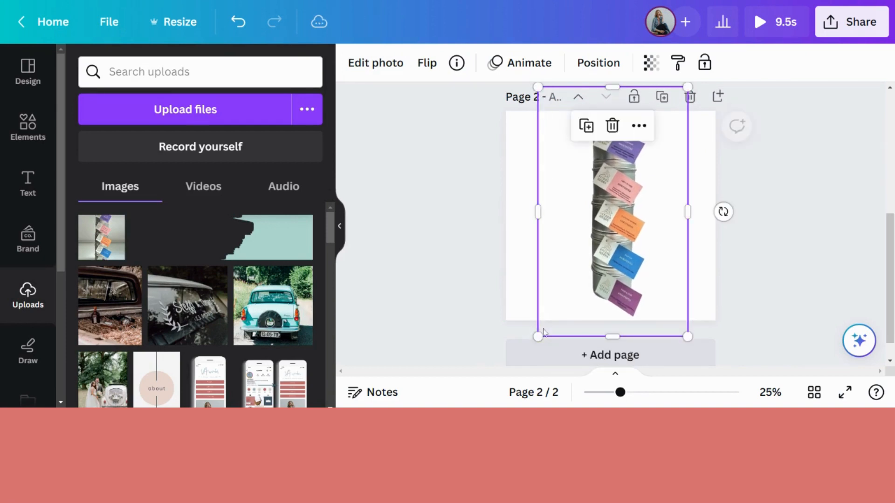
click(792, 235)
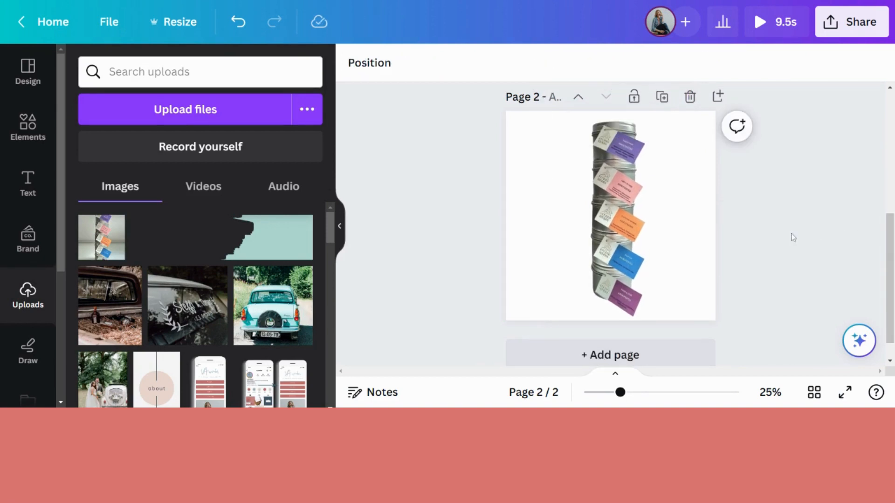
- Apply the Drop style from the Shadows effect to the tins cutout on page 2
click(609, 262)
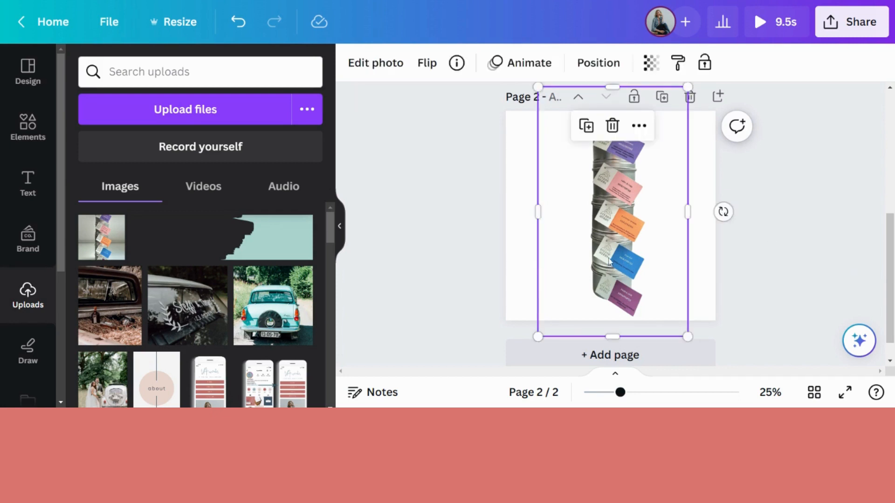
click(360, 66)
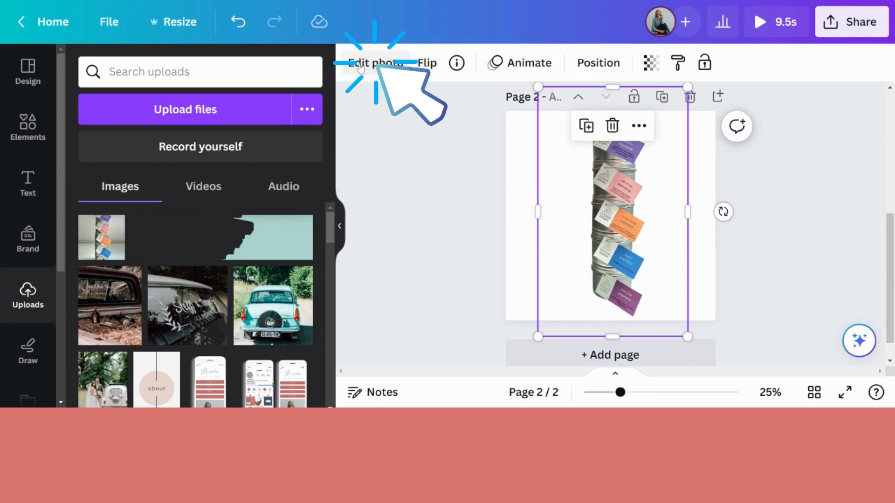
scroll(115, 275, down, 4)
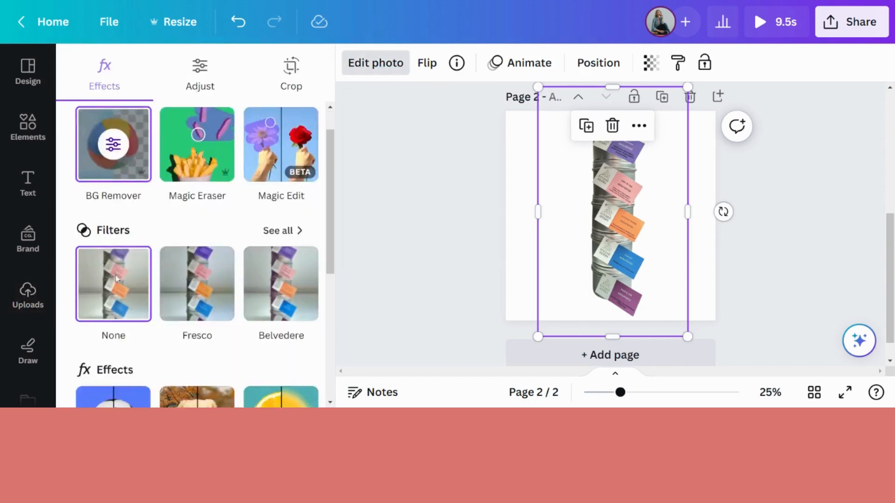
click(116, 226)
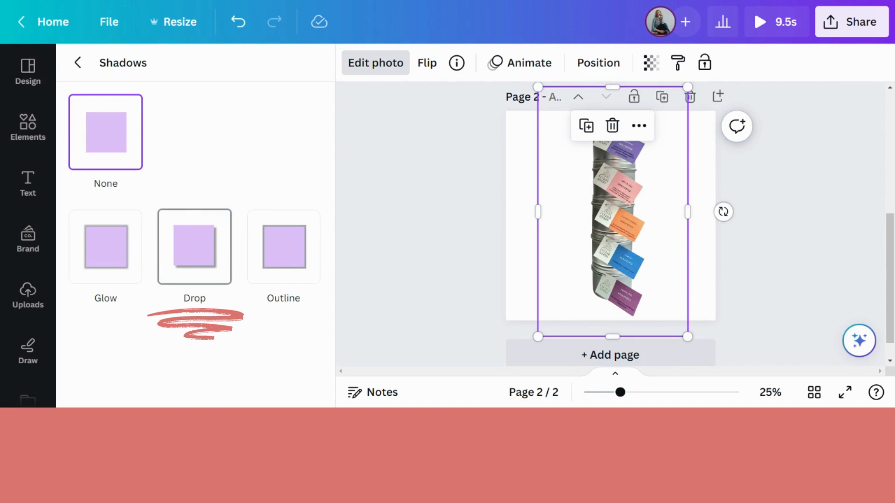
click(198, 254)
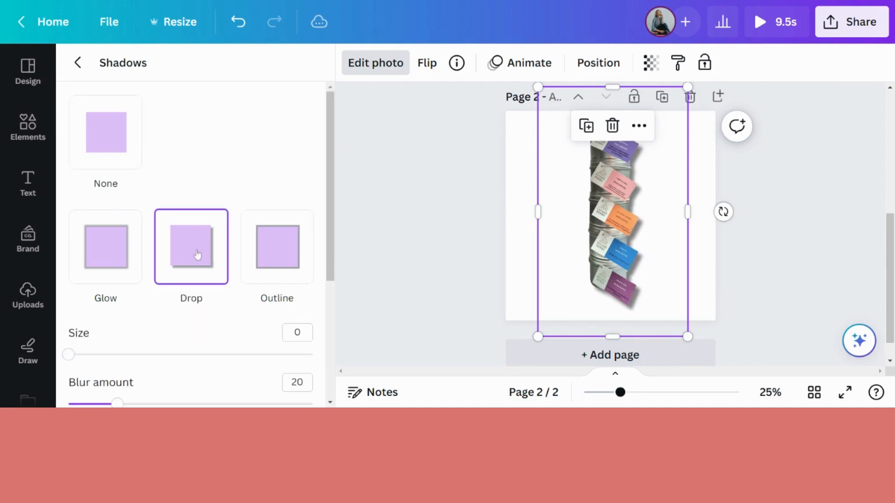
scroll(198, 254, down, 1)
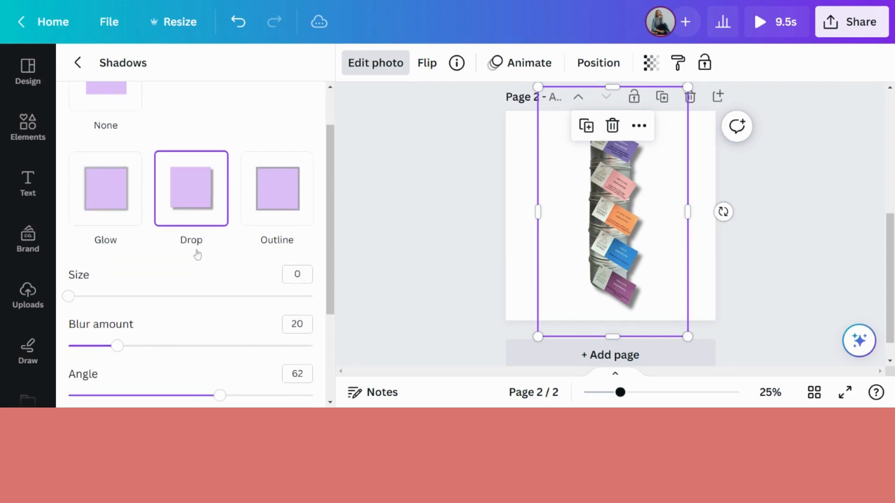
- Try a larger size for the tins cutout's drop shadow, return it to 0, and set the blur amount to 10
scroll(198, 254, down, 1)
scroll(198, 254, down, 1)
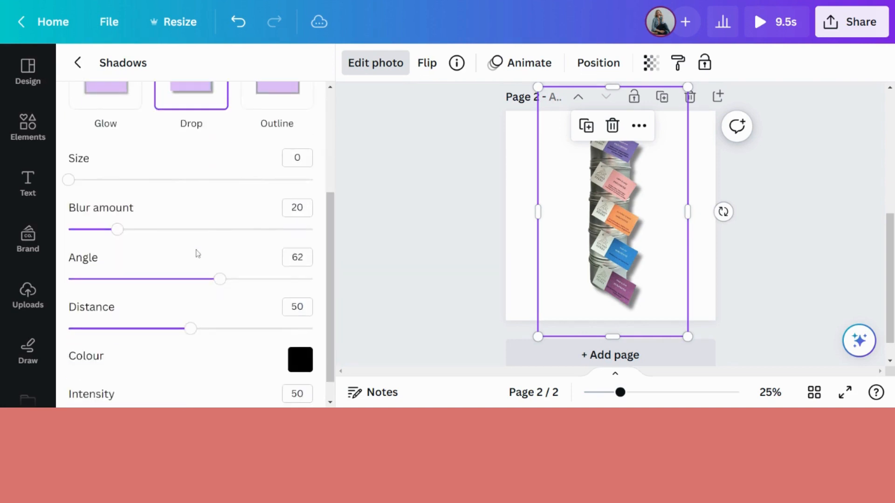
scroll(198, 255, up, 1)
scroll(197, 254, down, 1)
drag(68, 181, 402, 196)
drag(312, 180, 68, 181)
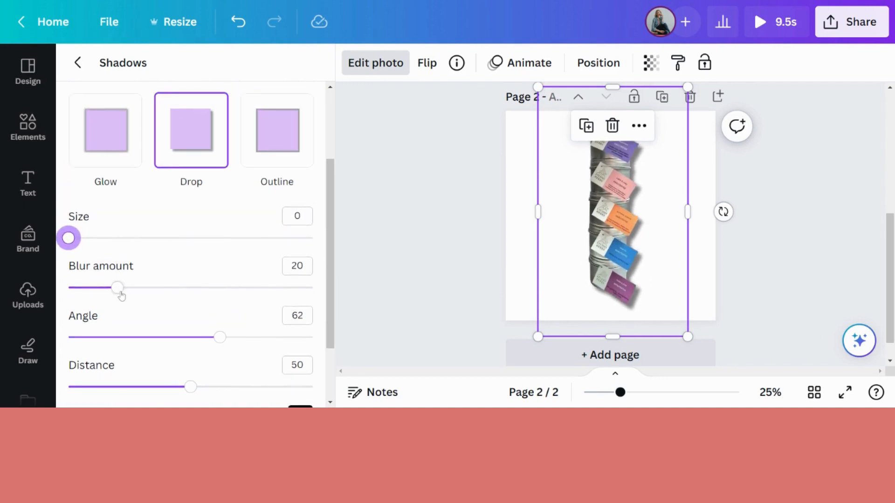
drag(117, 234, 95, 243)
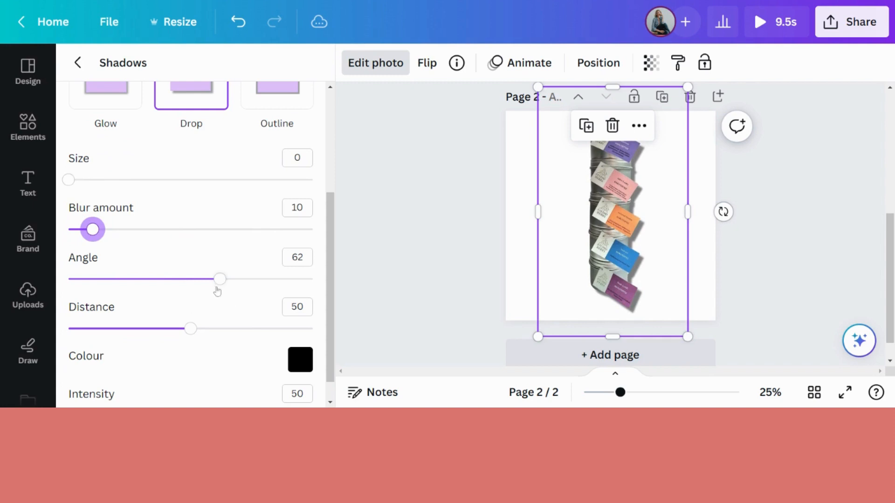
- Set the angle of the tins cutout's drop shadow to 55 and keep its distance at 50
mouse_move(220, 280)
mouse_down()
mouse_move(69, 279)
mouse_move(157, 279)
mouse_move(78, 279)
mouse_move(178, 266)
mouse_move(240, 278)
mouse_move(87, 269)
mouse_move(98, 278)
mouse_move(204, 275)
mouse_up()
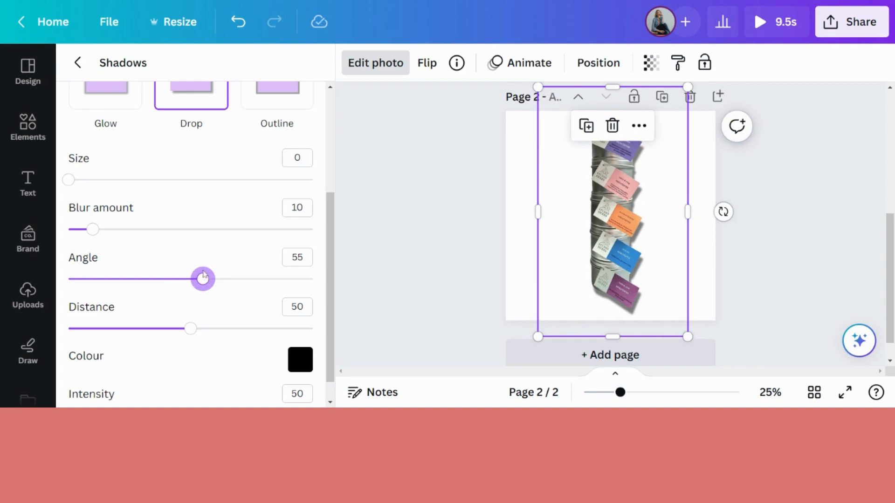
scroll(199, 349, down, 1)
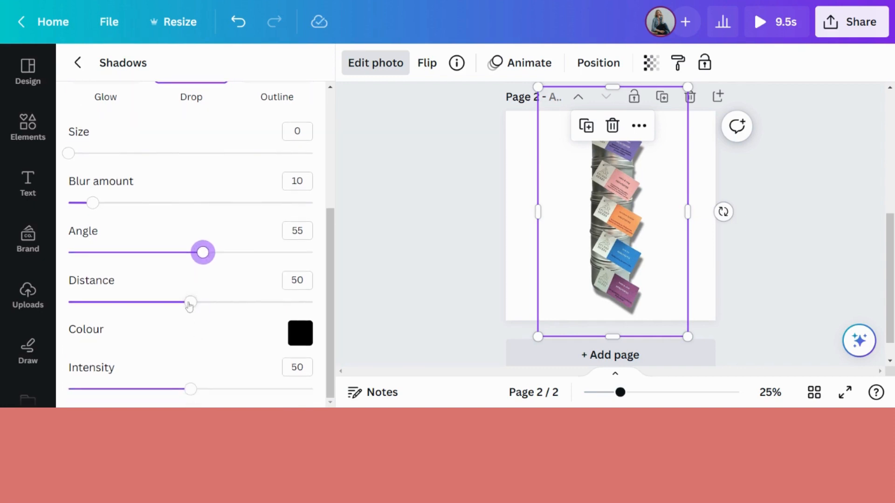
mouse_move(190, 303)
mouse_down()
mouse_move(44, 291)
mouse_move(313, 307)
mouse_move(31, 310)
mouse_move(192, 314)
mouse_up()
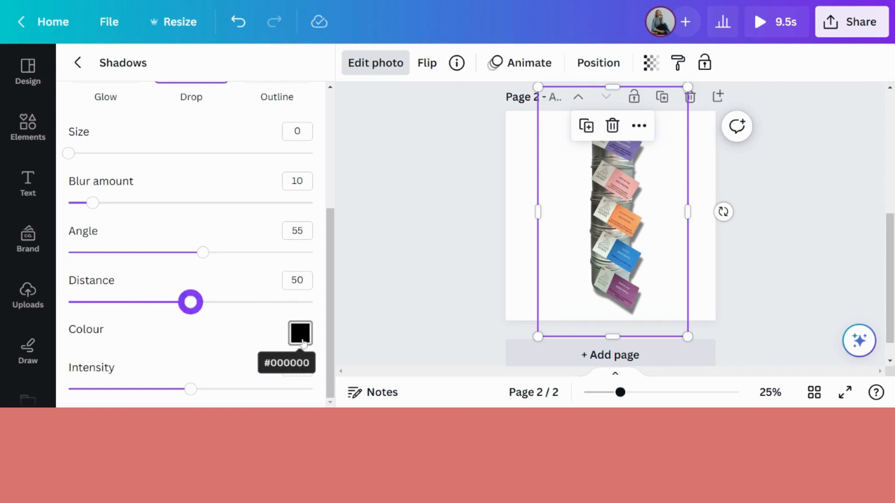
- Change the colour of the tins cutout's drop shadow to the light grey #CFC8C8
click(300, 333)
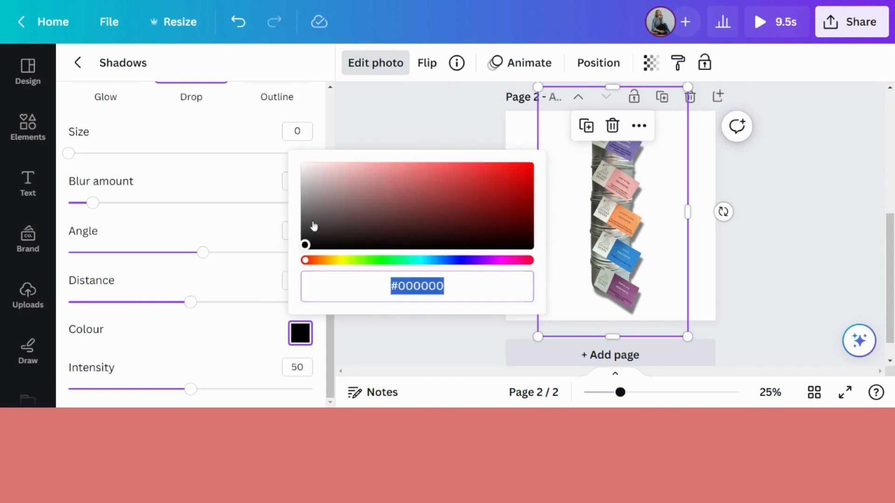
drag(313, 227, 322, 194)
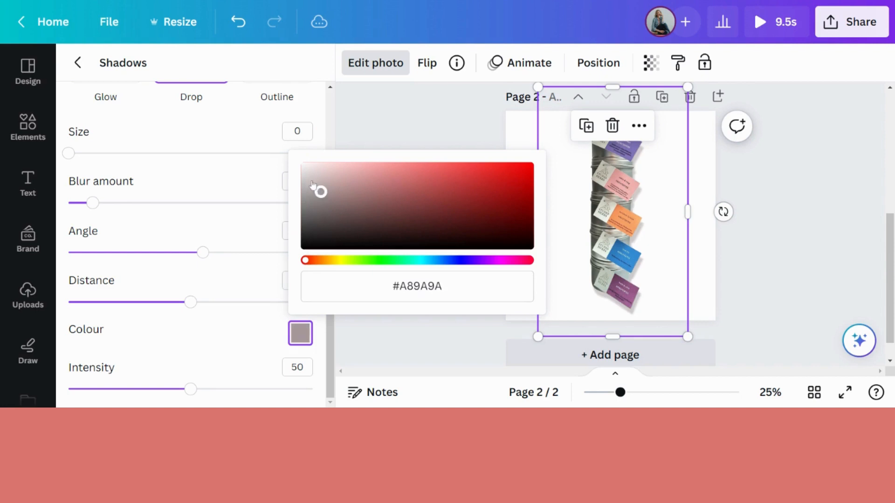
click(309, 179)
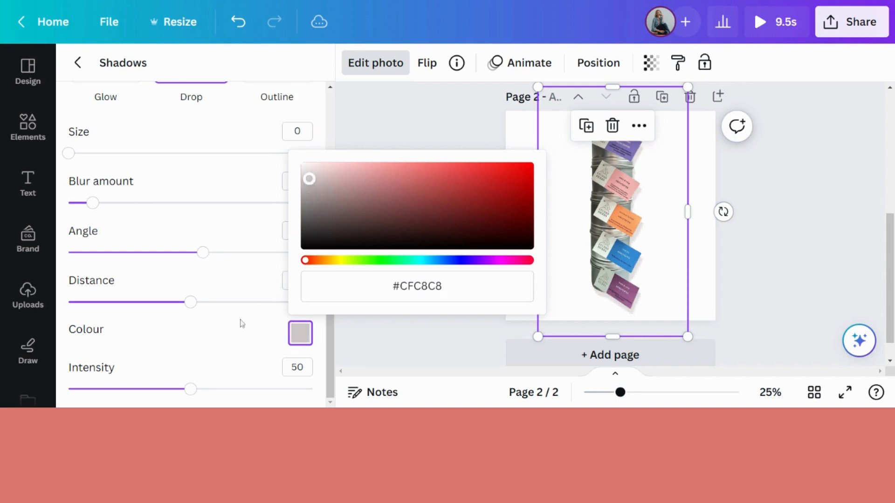
click(201, 362)
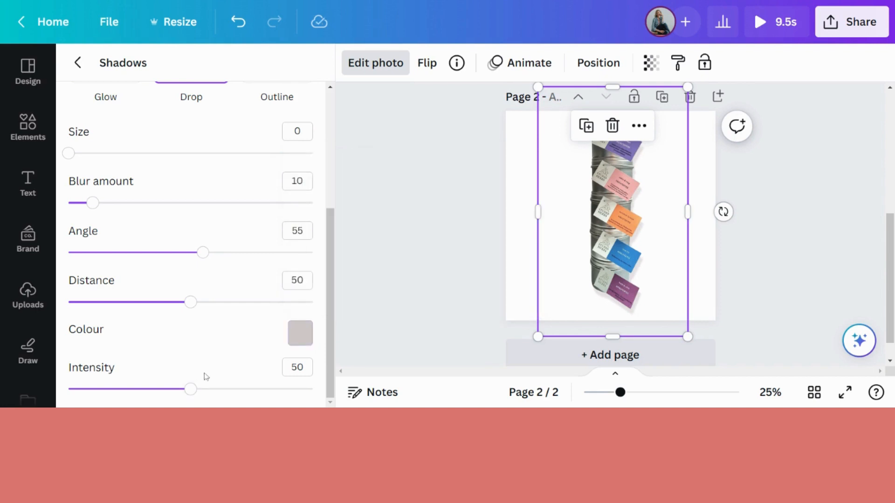
- Try the tins shadow's intensity at 0 and 100, settle on 55, and deselect the cutout
drag(189, 393, 22, 382)
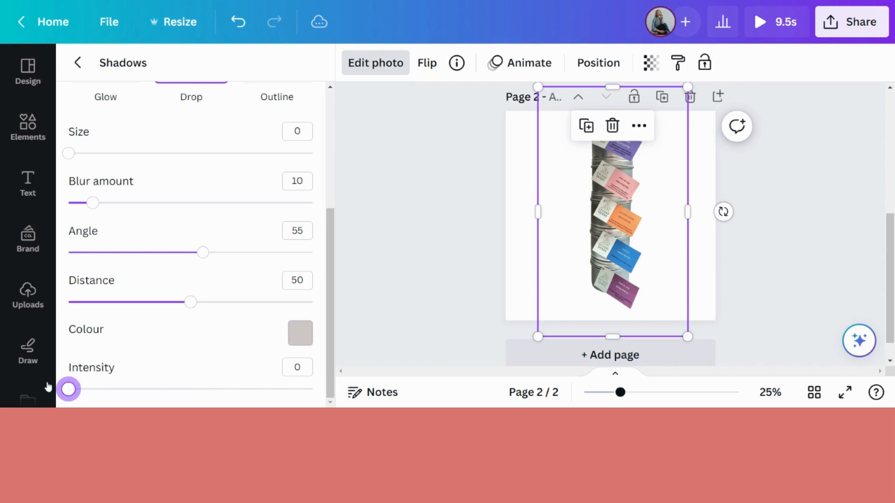
drag(69, 390, 319, 393)
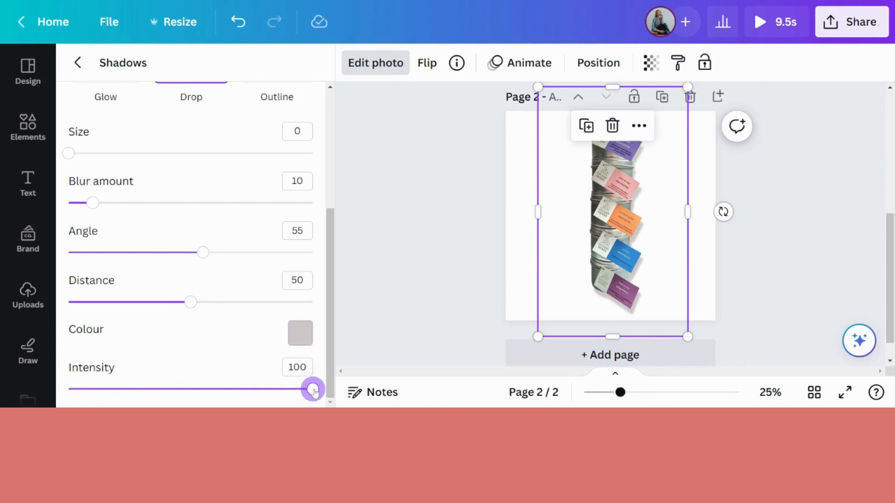
drag(312, 392, 203, 395)
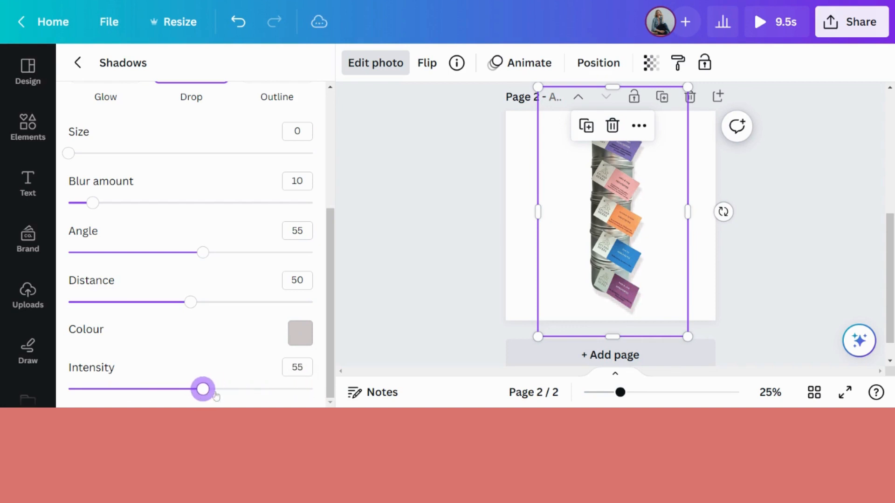
click(772, 259)
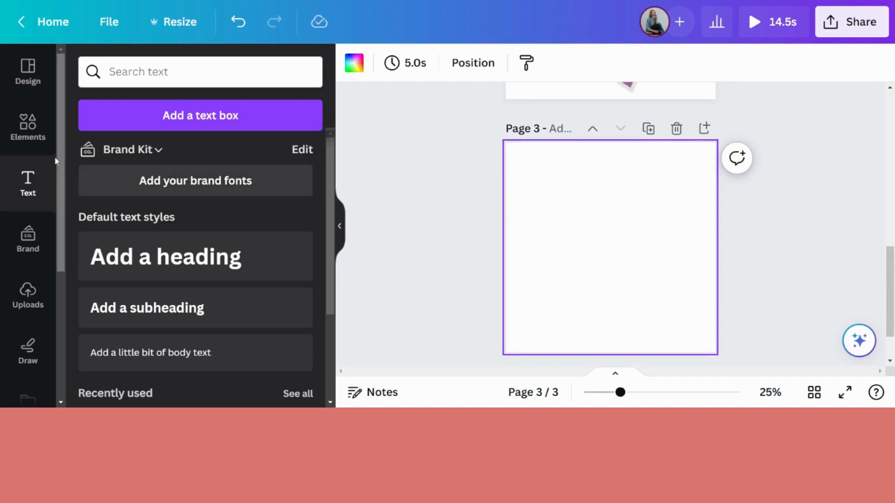
- Add the single upright strawberry cutout from the strawberries photo results to page 3
click(35, 132)
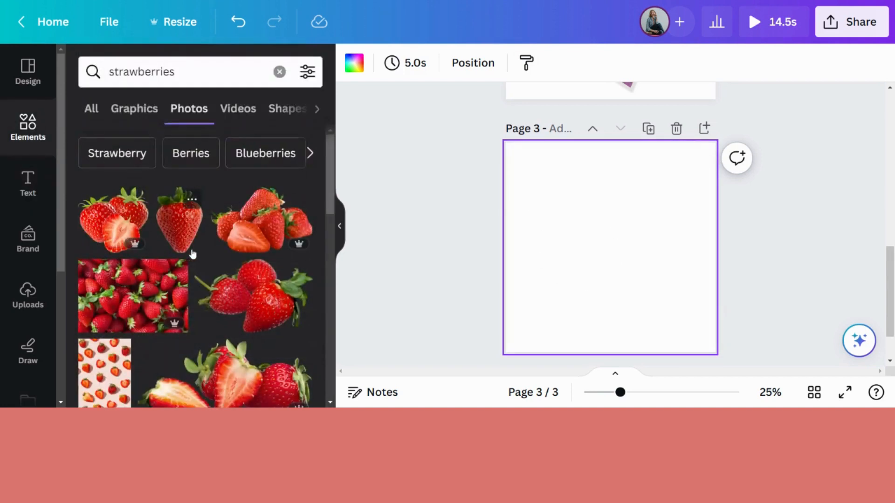
scroll(188, 230, down, 2)
click(181, 180)
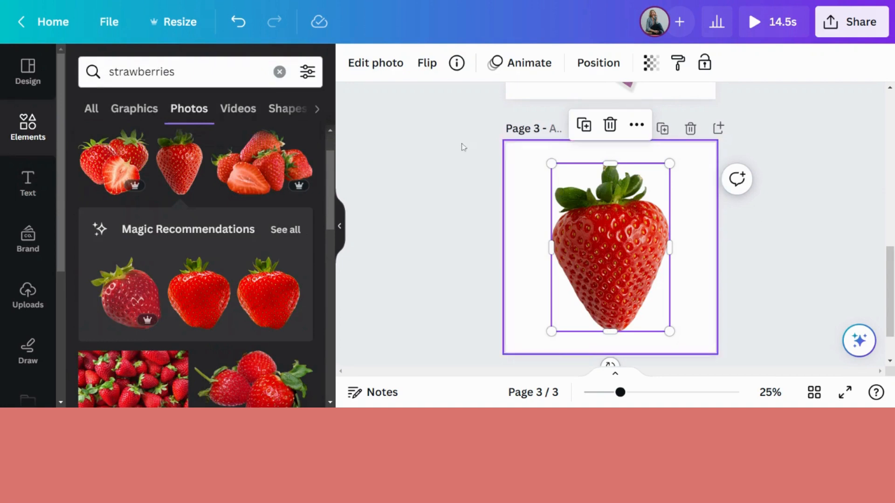
- Try the Drop style from the Shadows effect on the strawberry, and undo it
click(372, 74)
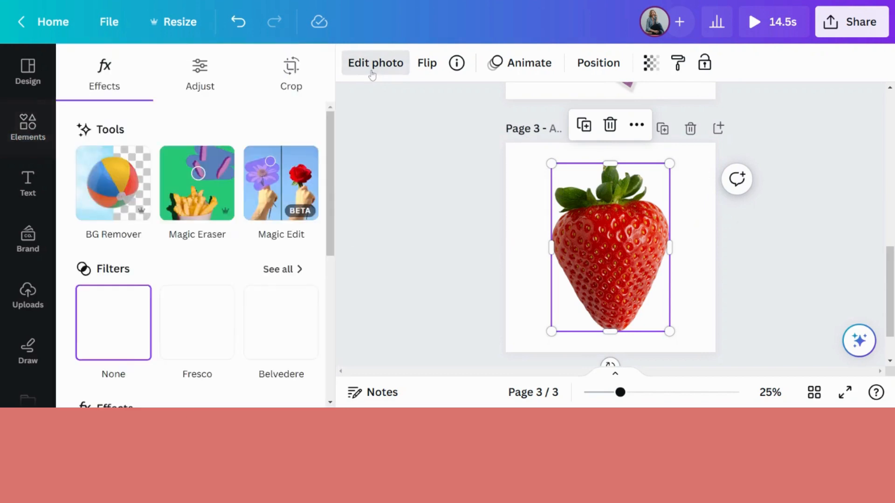
scroll(141, 292, down, 4)
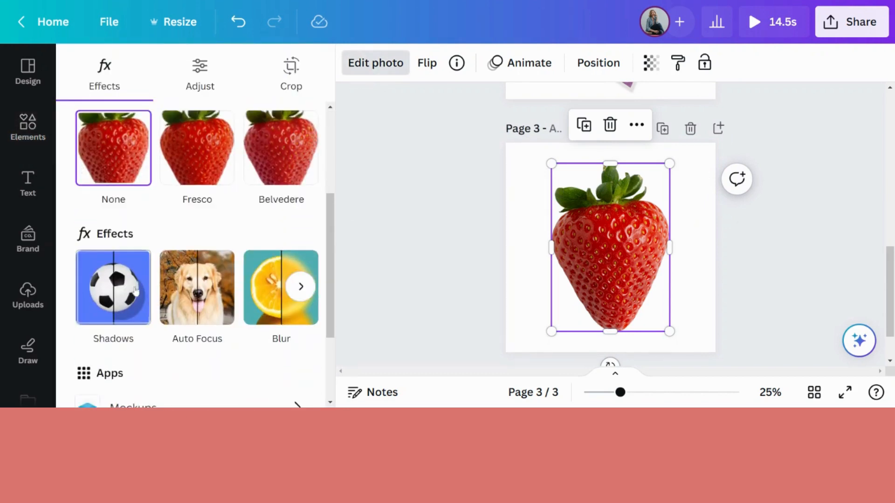
click(111, 289)
click(205, 256)
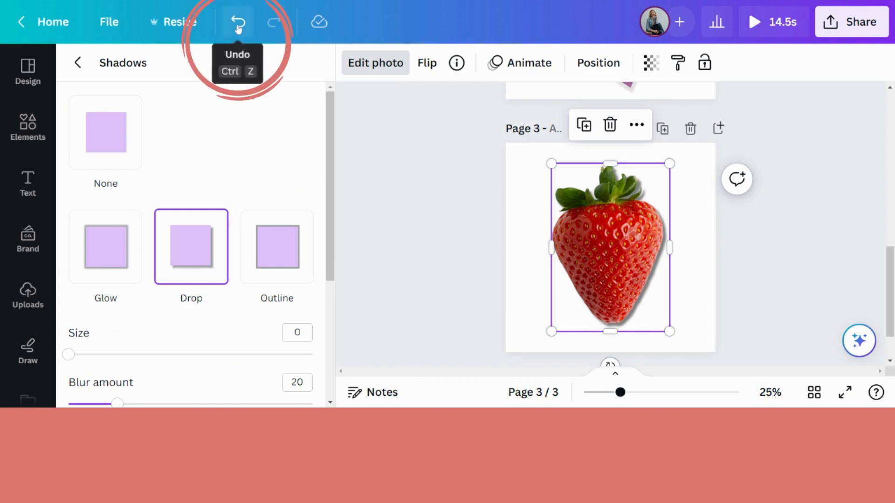
click(238, 28)
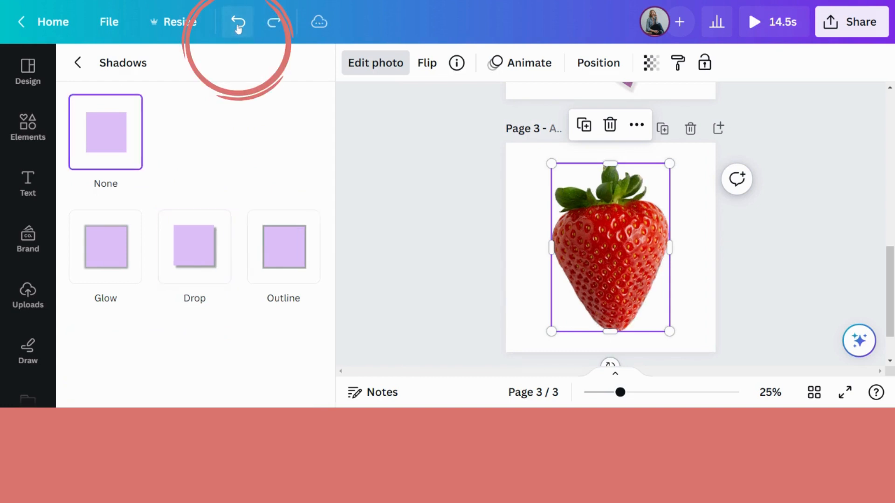
- Search the elements library for "shadow" and show all the matching graphics
click(30, 130)
click(29, 130)
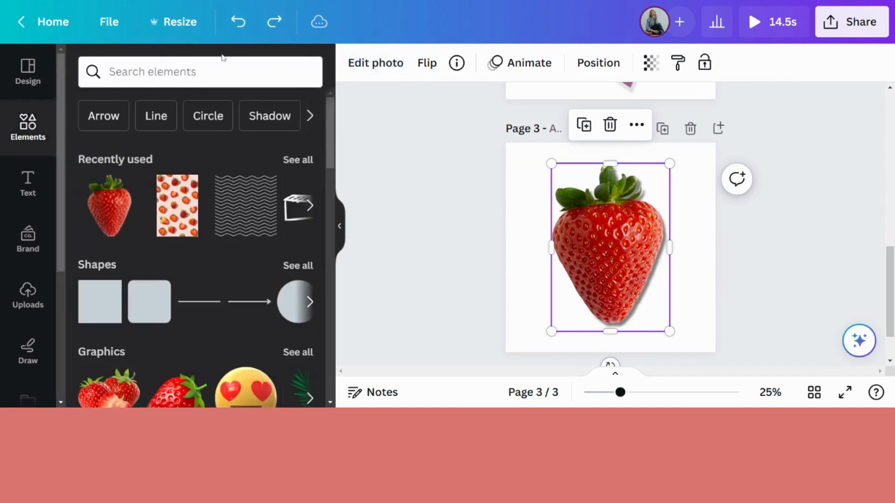
click(219, 70)
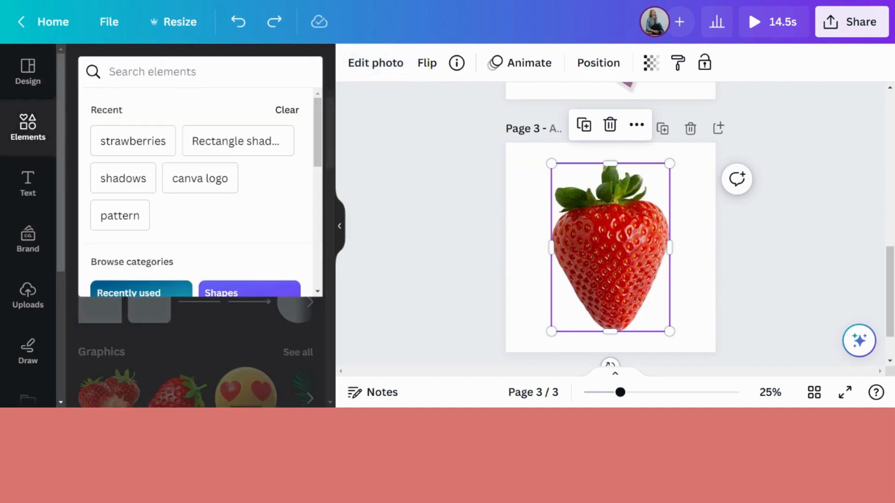
text(shadow)
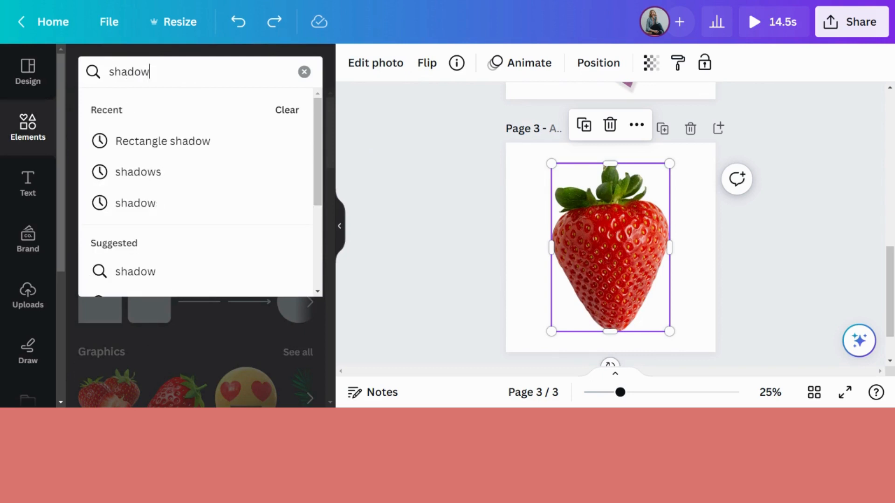
key(Return)
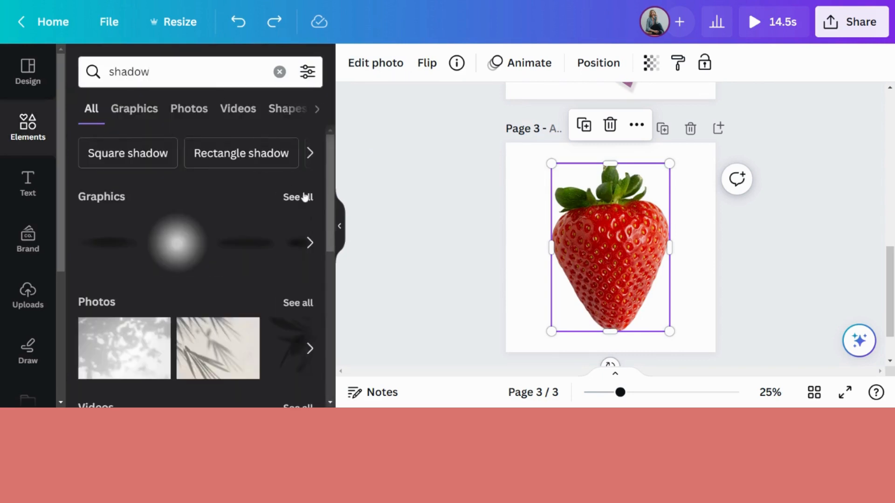
click(299, 196)
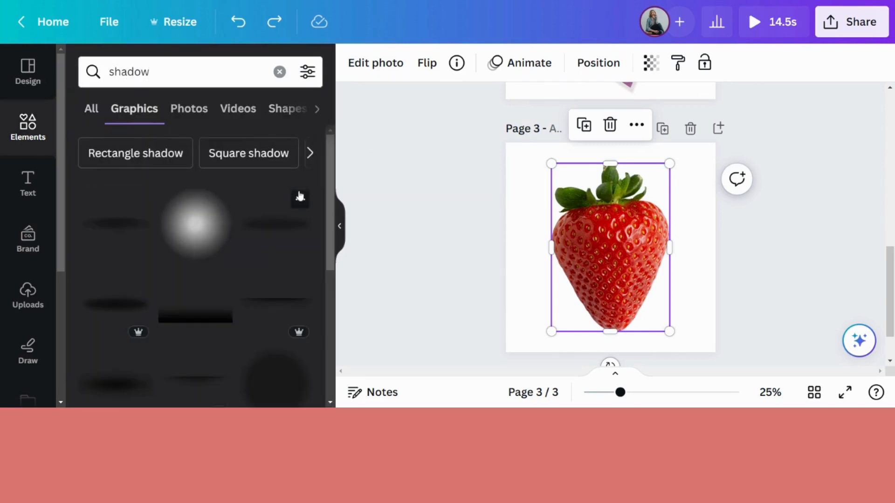
- Browse the shadow graphics and add the round blurred dark shadow to page 3 over the strawberry
scroll(300, 195, down, 5)
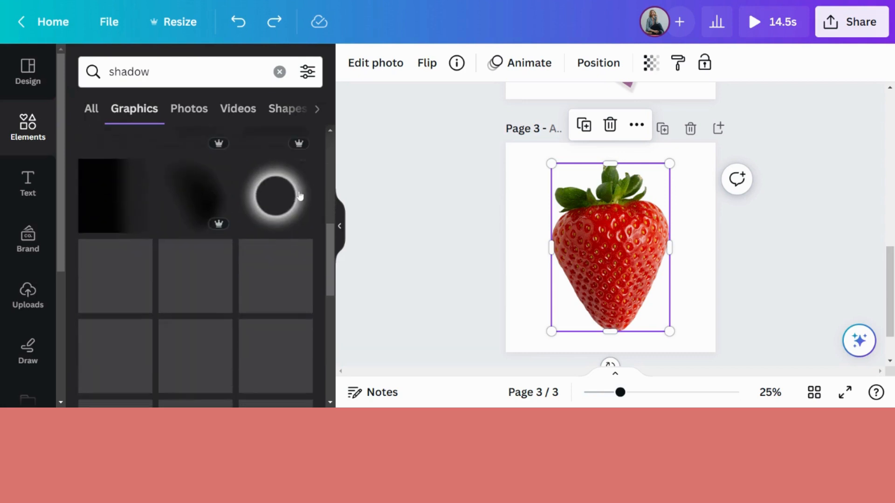
scroll(300, 195, up, 5)
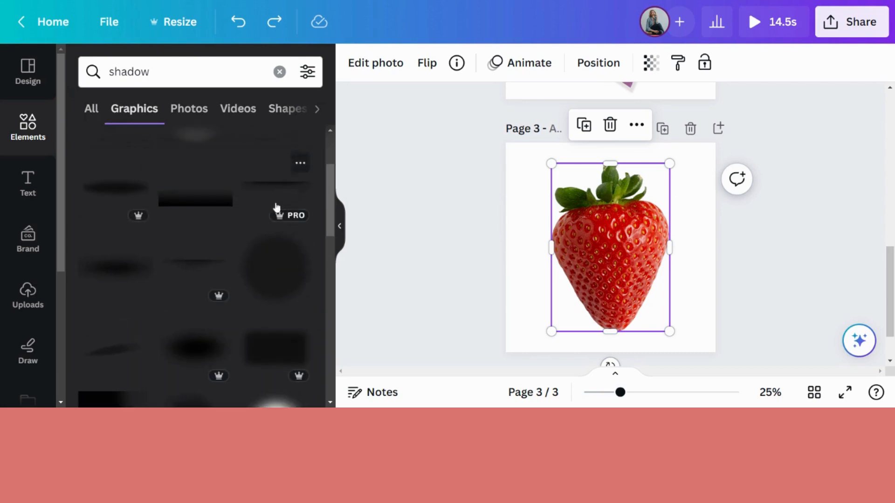
scroll(228, 219, down, 3)
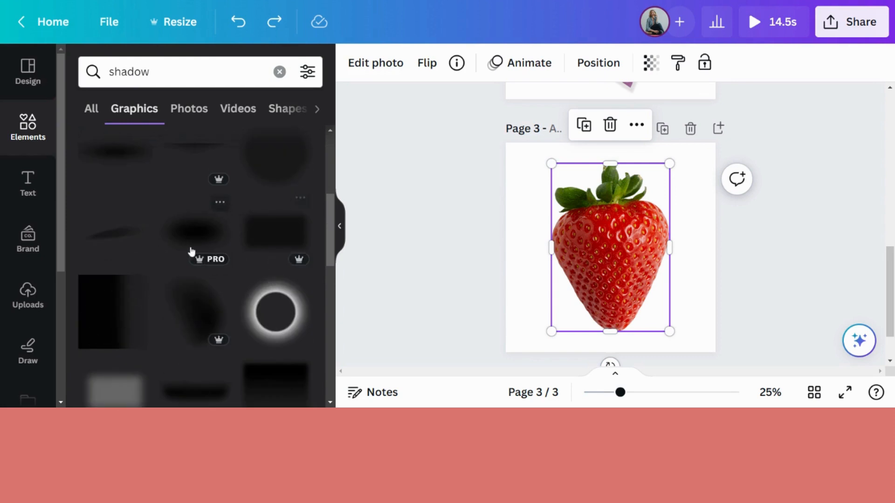
scroll(191, 251, up, 2)
click(265, 230)
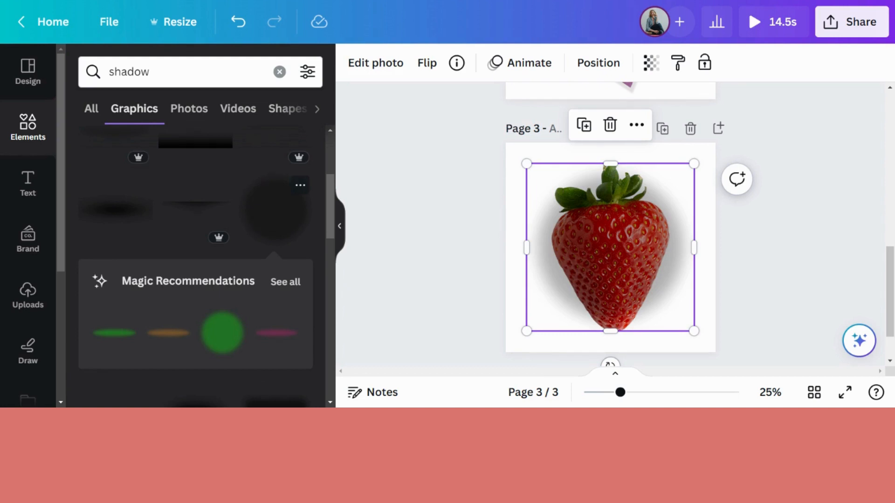
- View all Magic Recommendations for the round shadow, and nudge the shadow graphic slightly down on page 3
click(296, 282)
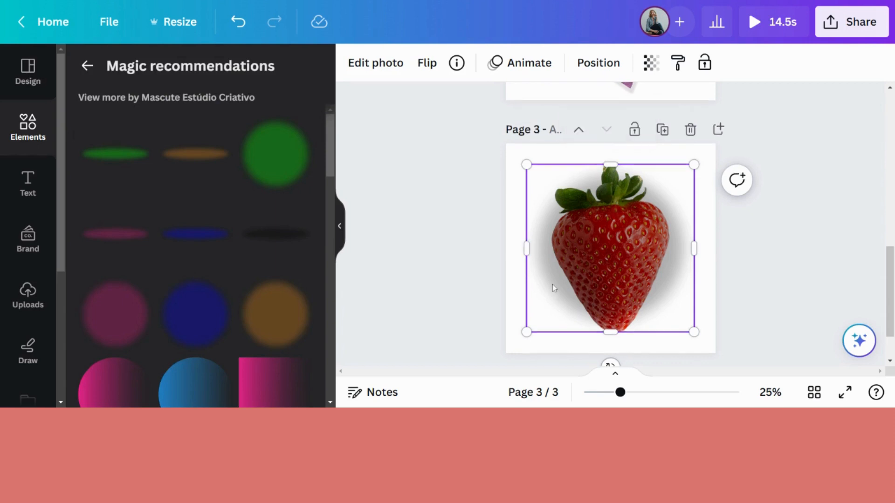
scroll(553, 285, up, 2)
scroll(553, 288, down, 4)
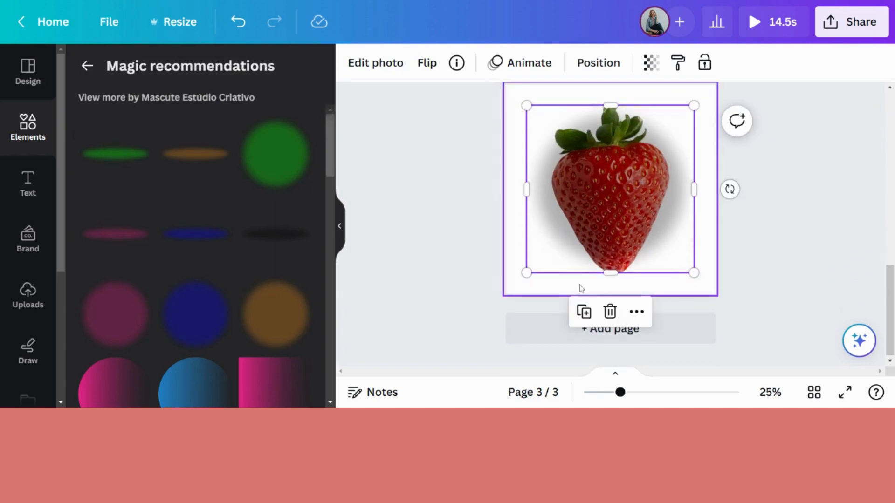
mouse_move(670, 225)
mouse_down()
mouse_move(680, 256)
mouse_move(665, 253)
mouse_move(662, 221)
mouse_move(692, 243)
mouse_move(646, 242)
mouse_move(667, 219)
mouse_move(669, 227)
mouse_up()
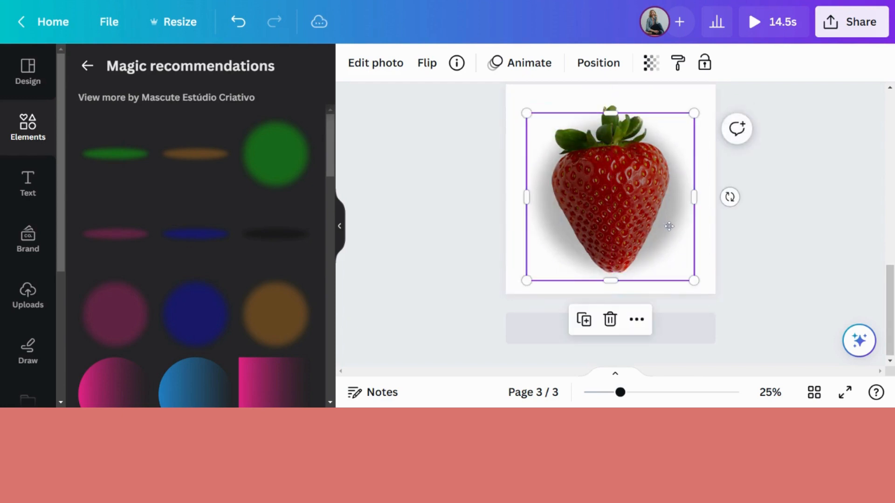
- Show the layers of page 3 and move the round shadow's layer directly beneath the strawberry
right_click(662, 223)
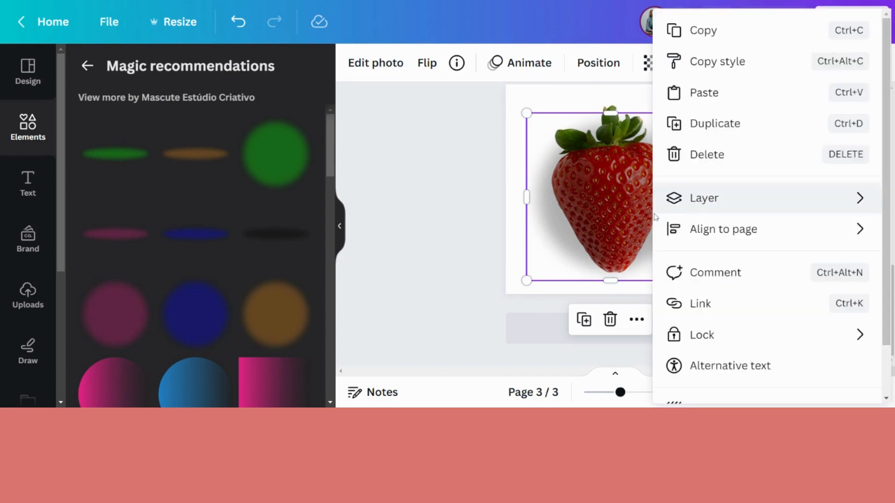
mouse_move(696, 208)
click(492, 335)
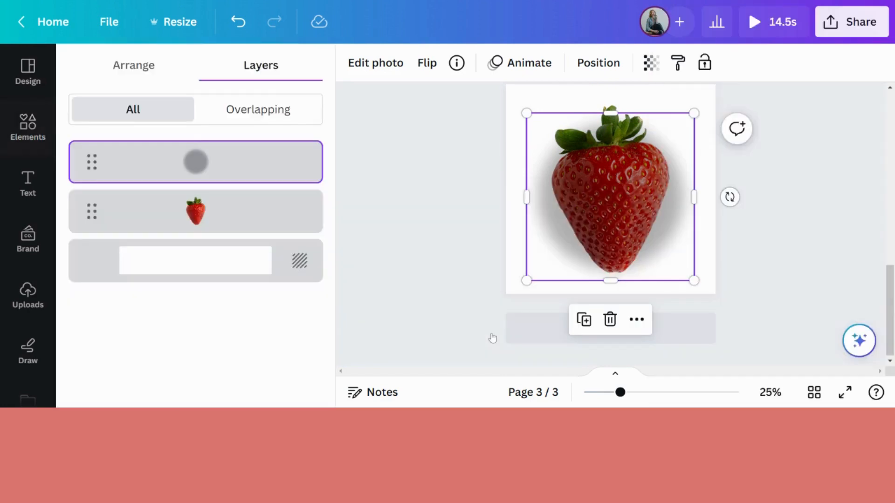
drag(253, 168, 256, 237)
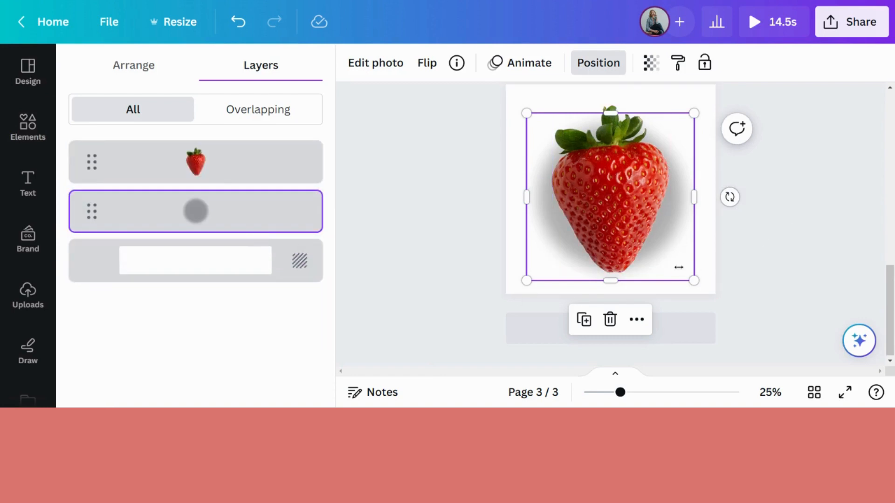
- Nudge the round shadow slightly lower behind the strawberry, and search the elements library for all "shadow" graphics
mouse_move(664, 230)
mouse_down()
mouse_move(678, 262)
mouse_move(654, 260)
mouse_move(664, 228)
mouse_move(670, 231)
mouse_move(640, 201)
mouse_move(663, 237)
mouse_up()
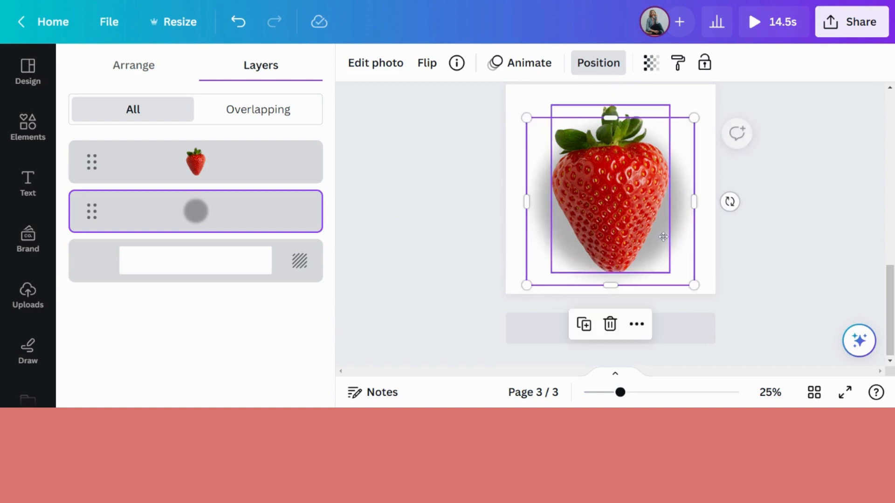
click(41, 136)
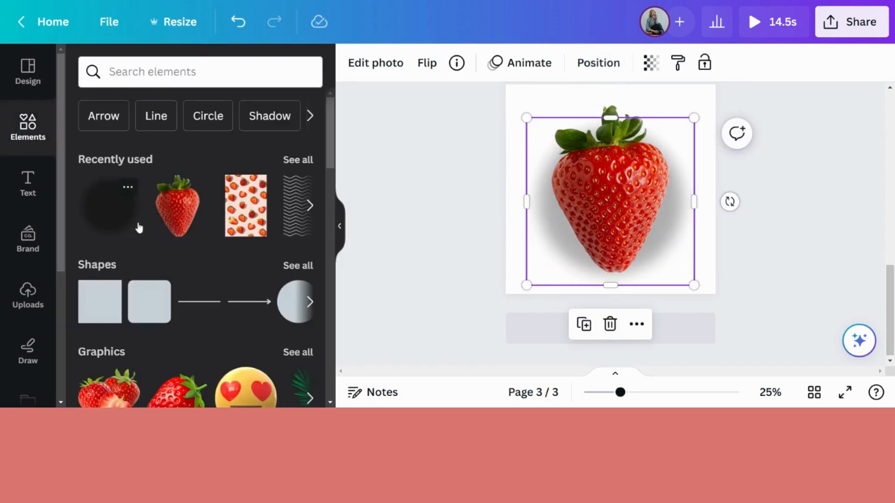
click(162, 74)
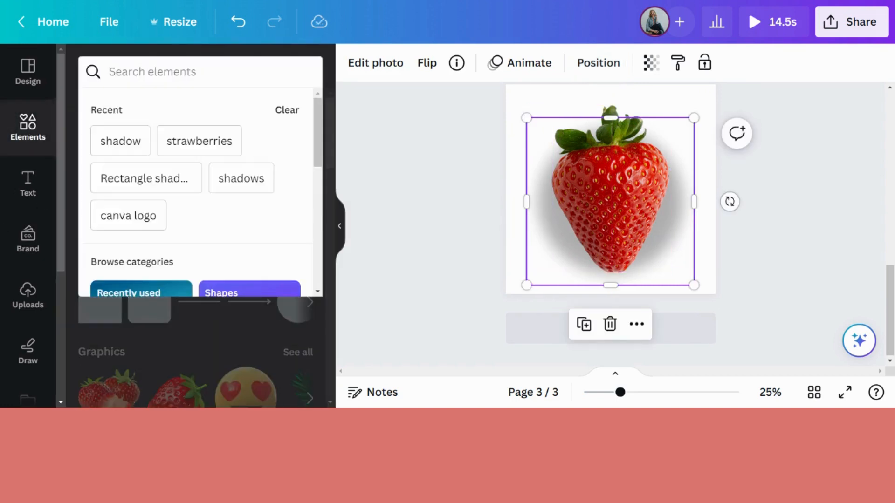
text(shadow)
key(Return)
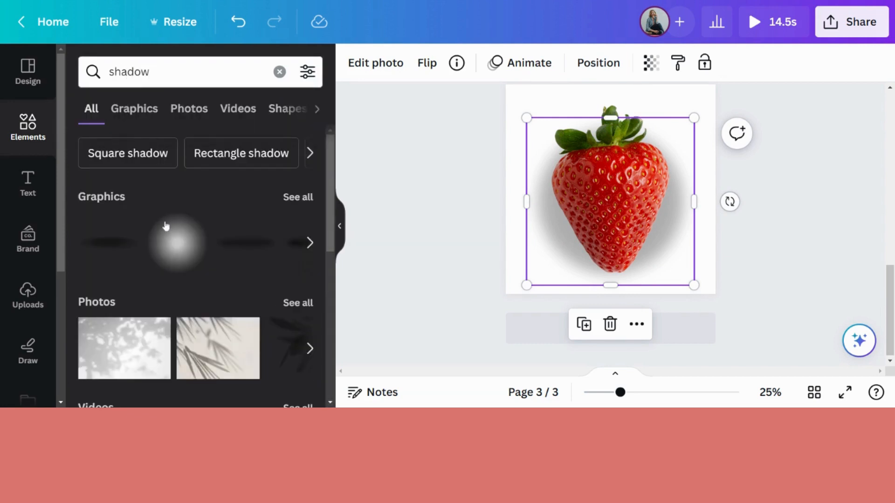
click(294, 196)
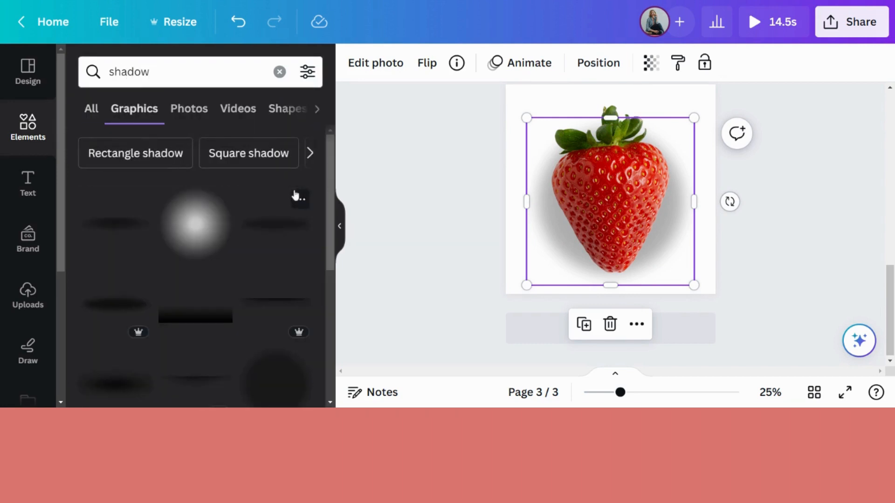
- Add the soft radial gradient shadow graphic to page 3 and enlarge it until it surrounds the whole strawberry
click(196, 235)
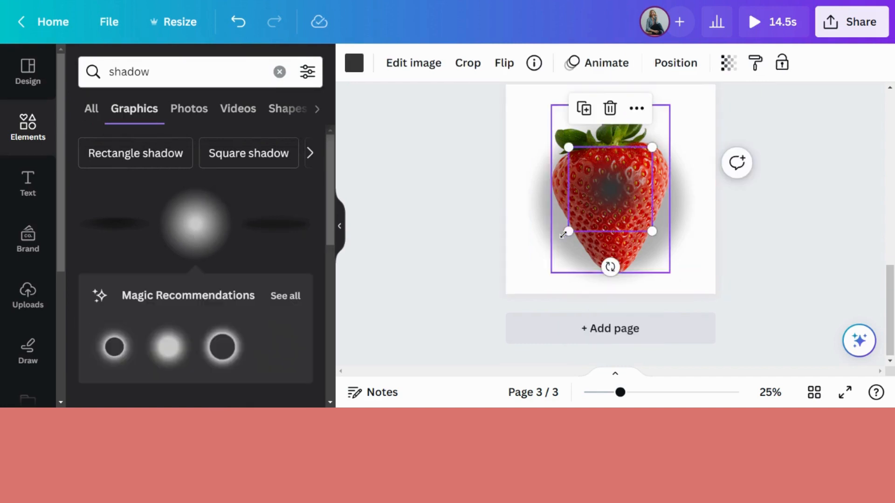
drag(568, 232, 518, 280)
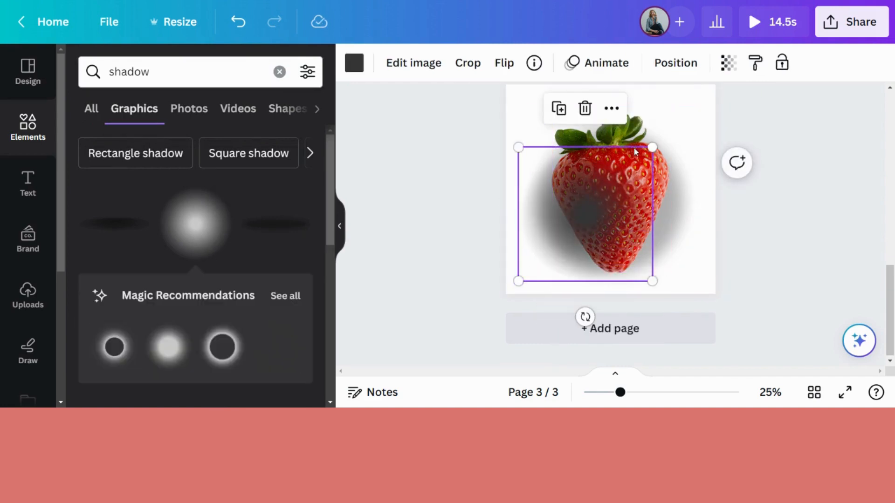
drag(653, 146, 715, 91)
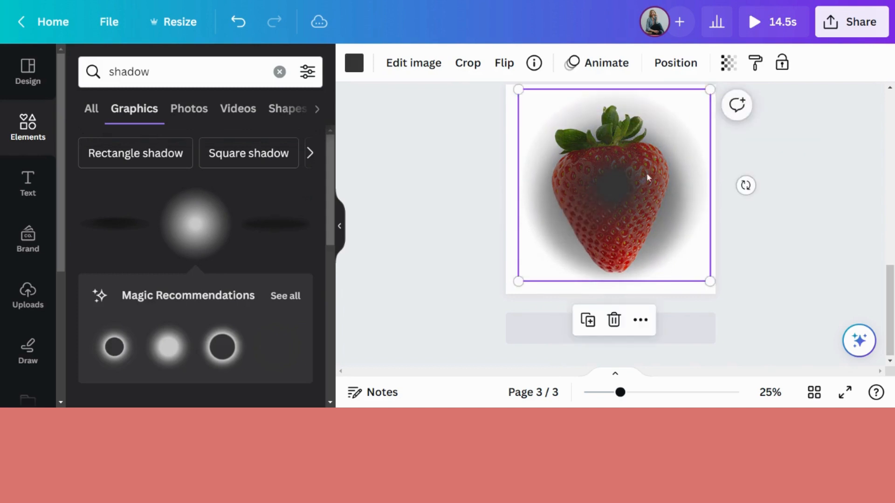
- Delete the earlier round shadow's layer on page 3 and move the new gradient shadow's layer directly beneath the strawberry
right_click(645, 177)
mouse_move(690, 212)
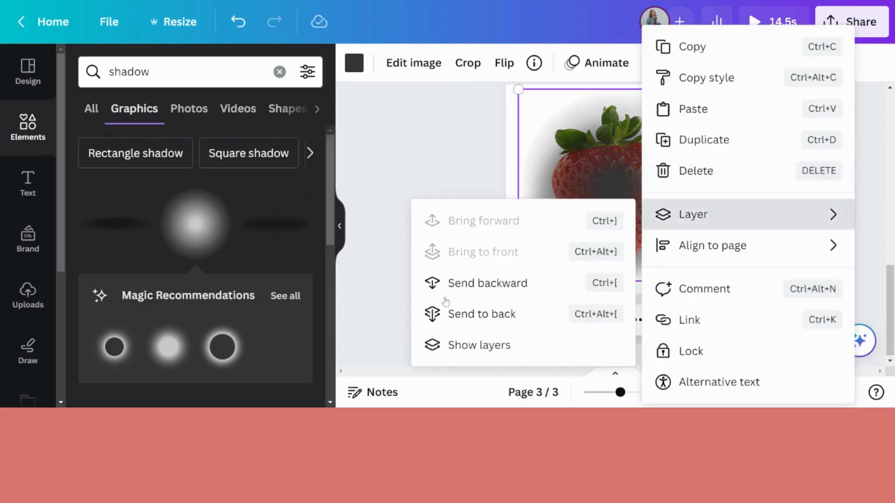
click(447, 345)
click(230, 273)
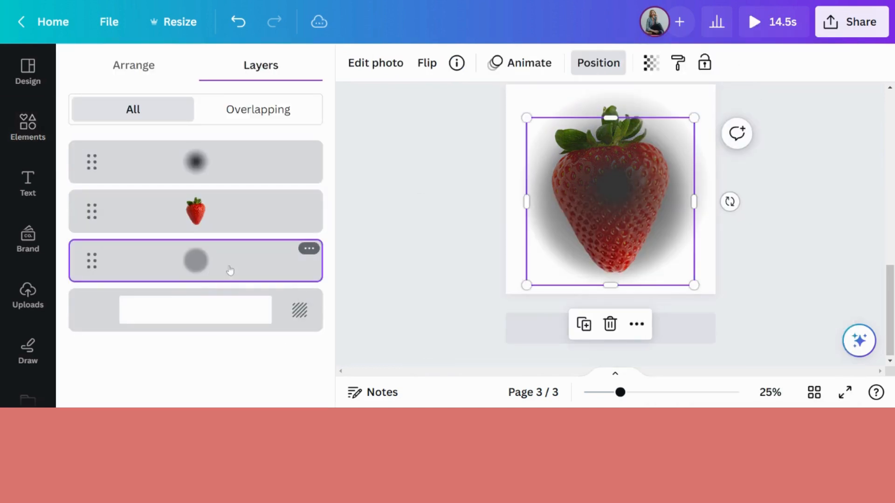
key(Delete)
click(237, 170)
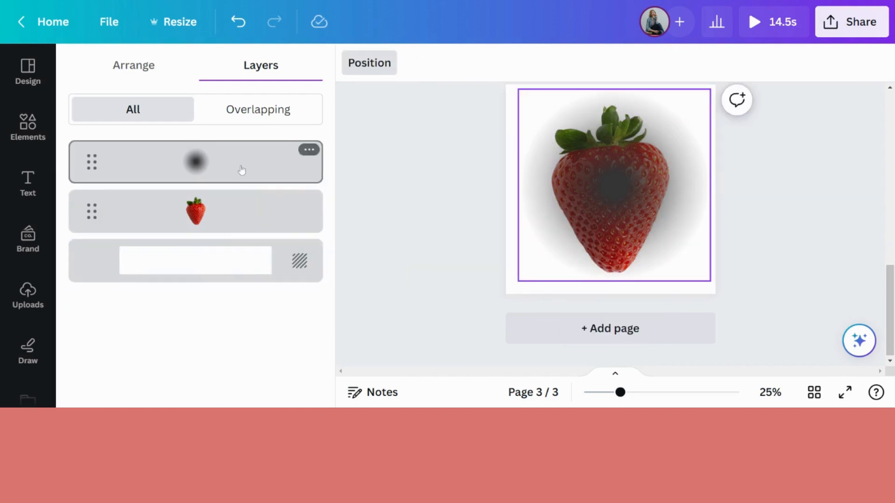
drag(242, 170, 240, 241)
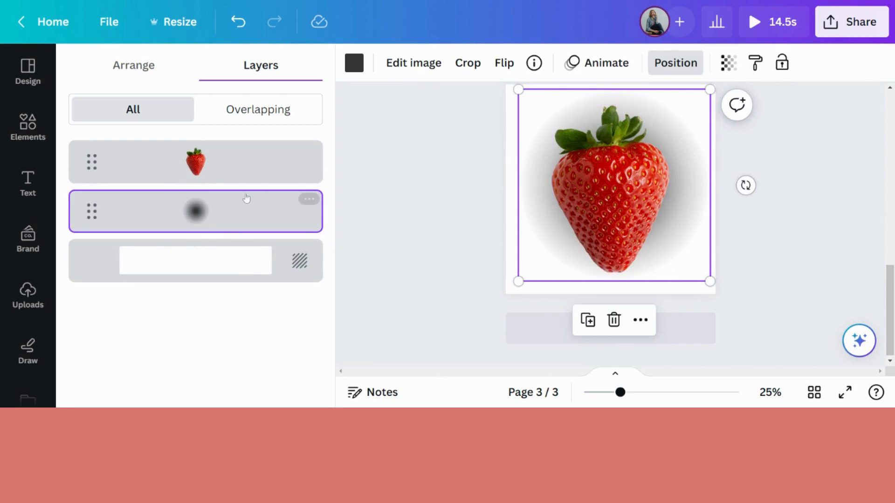
- Try the strawberry's red photo colours on the gradient shadow, settle on the light salmon one, and deselect the shadow
click(356, 71)
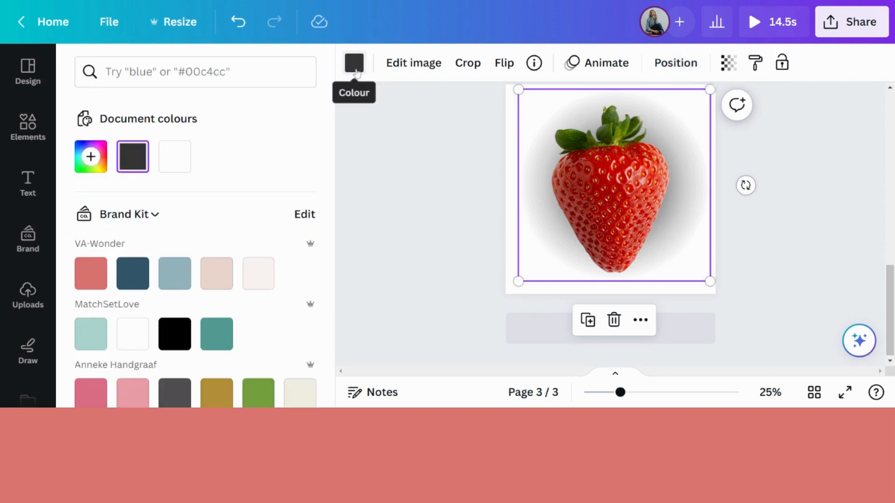
scroll(236, 279, down, 5)
scroll(237, 297, down, 4)
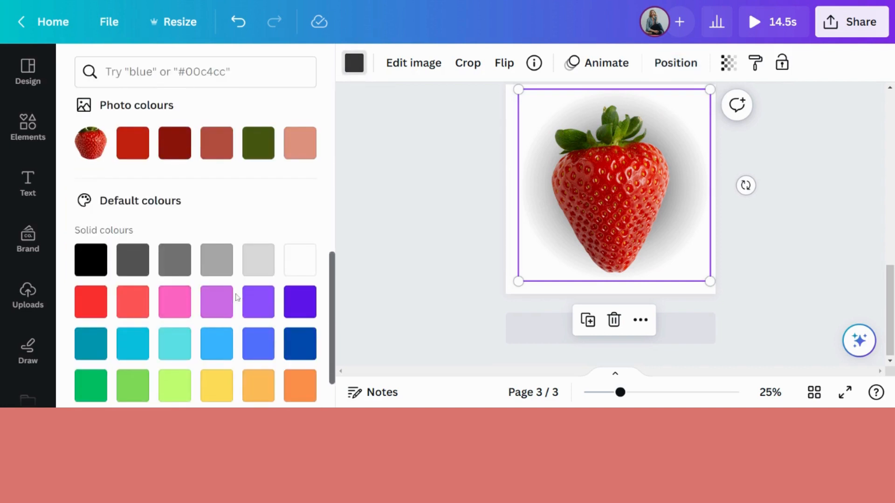
click(135, 150)
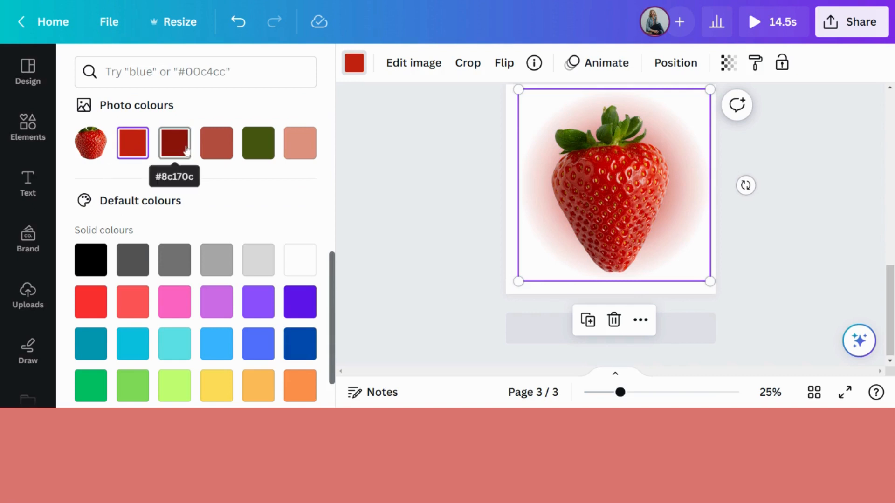
click(216, 142)
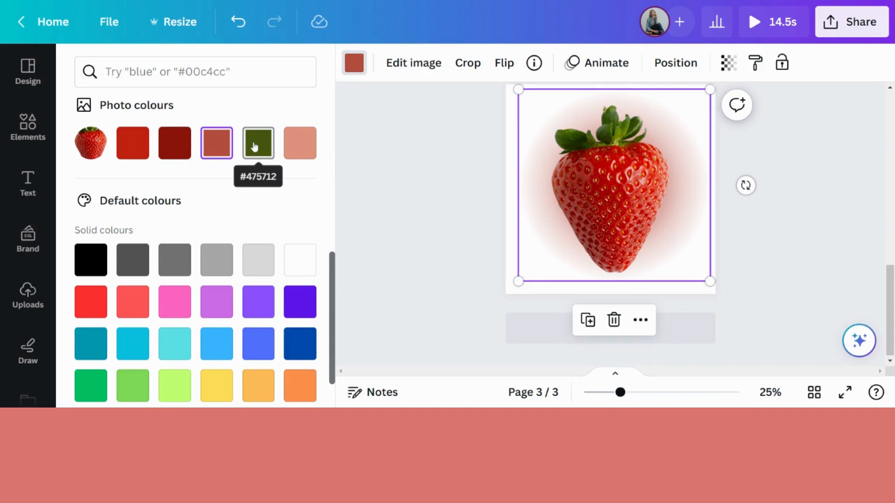
click(299, 143)
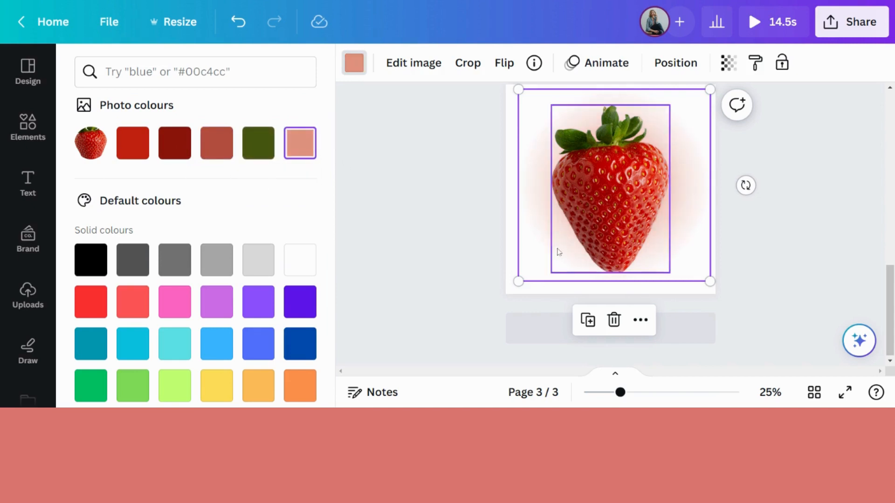
click(775, 240)
click(786, 252)
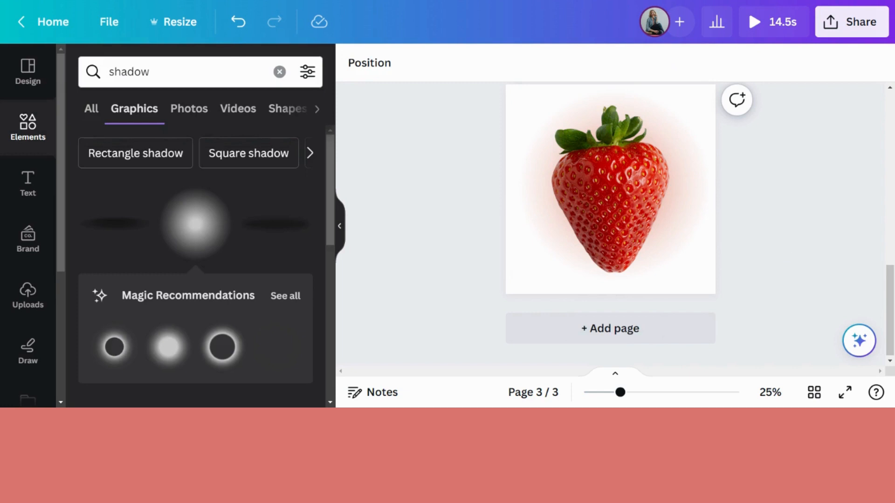
scroll(786, 253, up, 2)
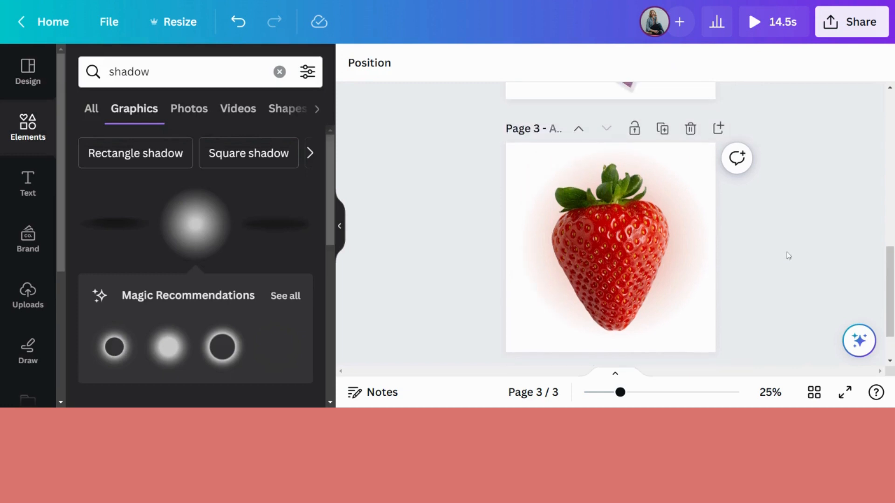
scroll(789, 256, down, 2)
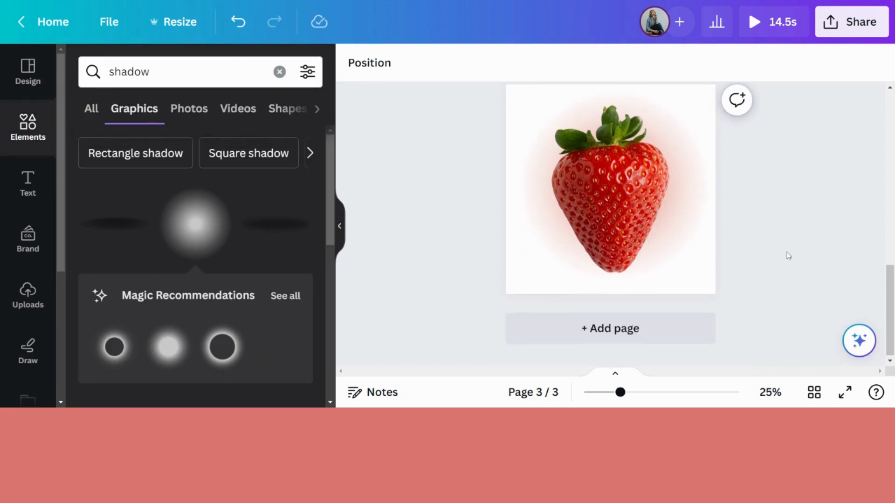